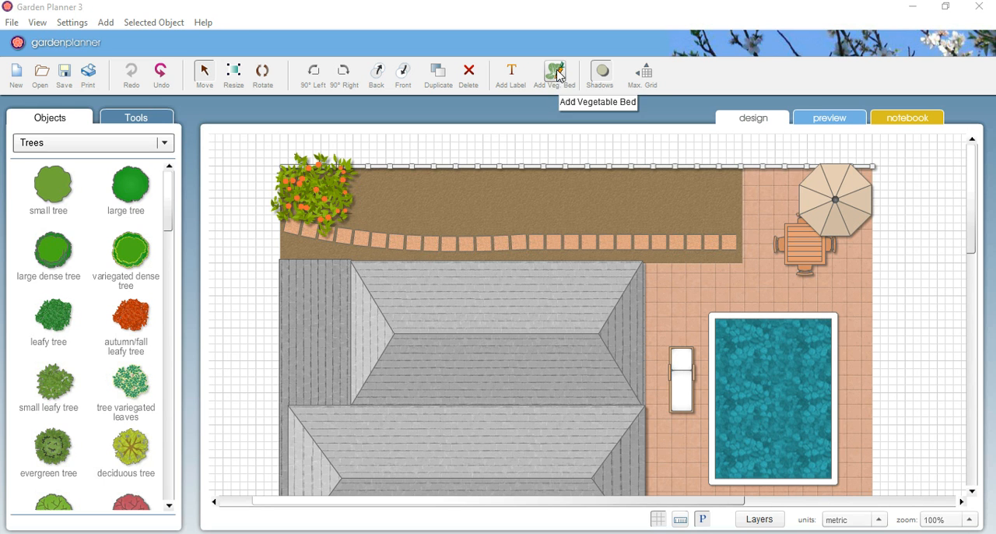
Step: Start a new vegetable bed and browse the vegetables and herbs available for it
click(107, 24)
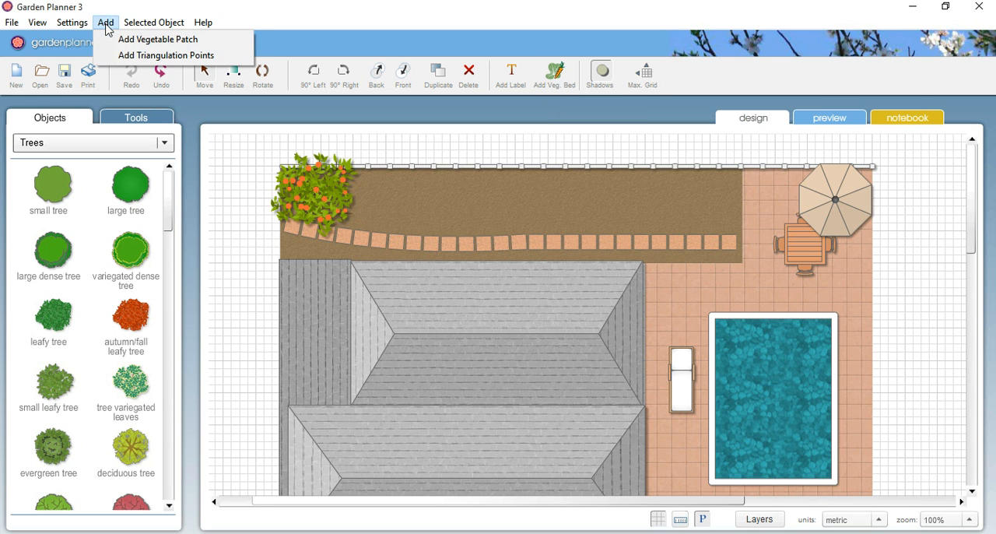
click(107, 26)
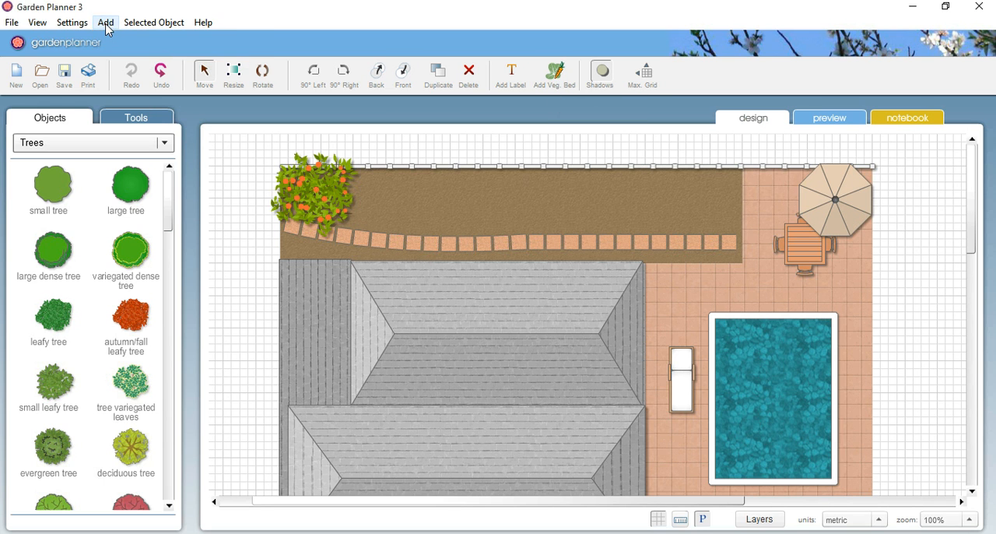
click(552, 82)
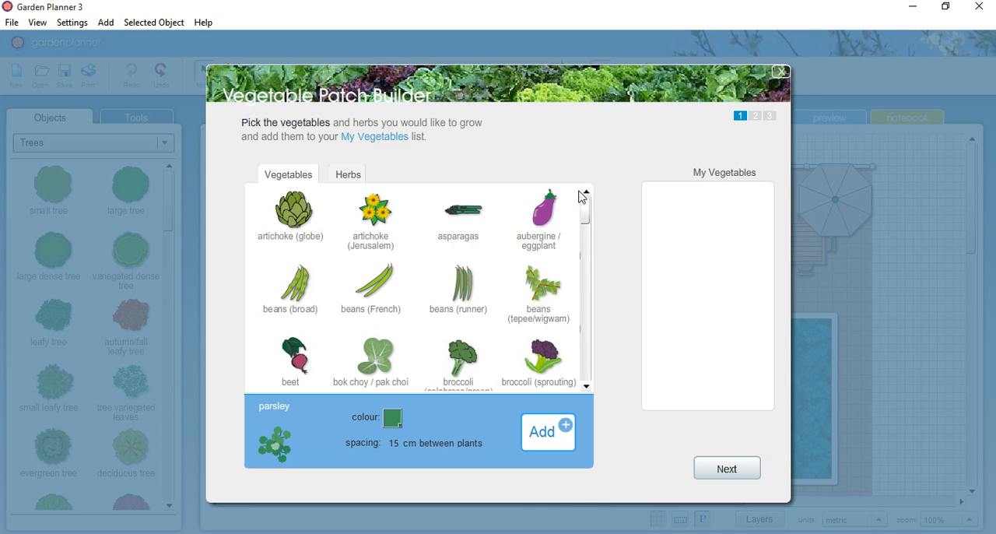
drag(587, 207, 591, 235)
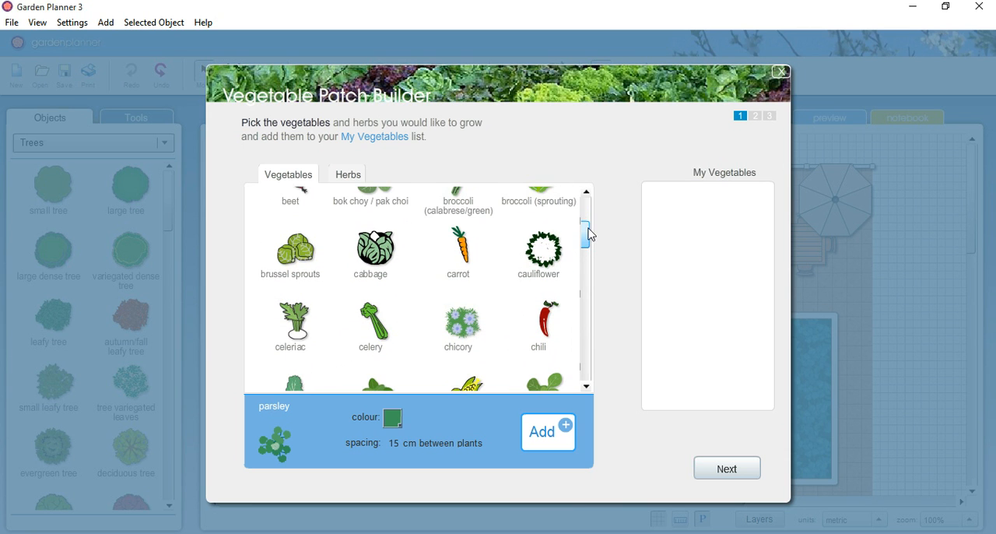
click(357, 175)
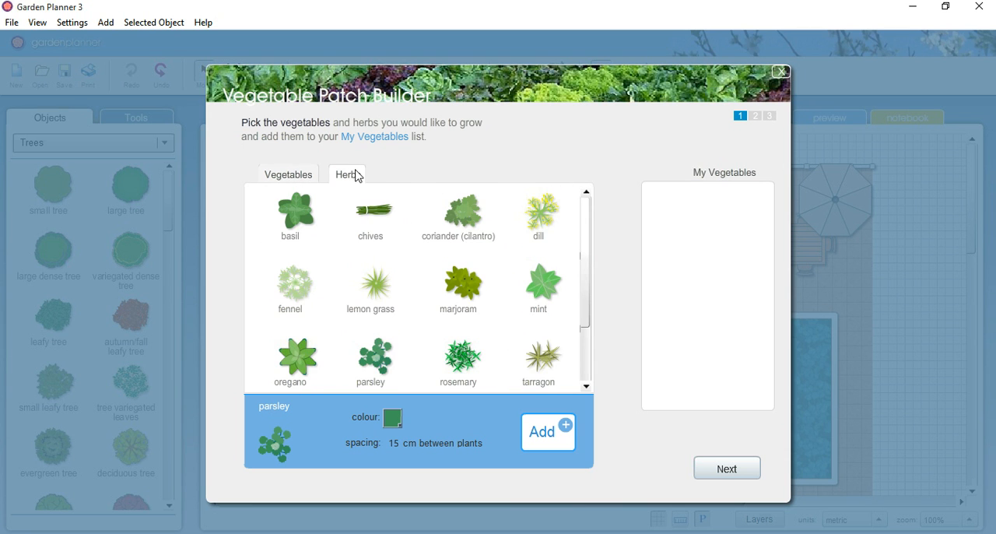
click(289, 176)
Step: Add carrot to the My Vegetables list
drag(591, 224, 591, 244)
click(472, 276)
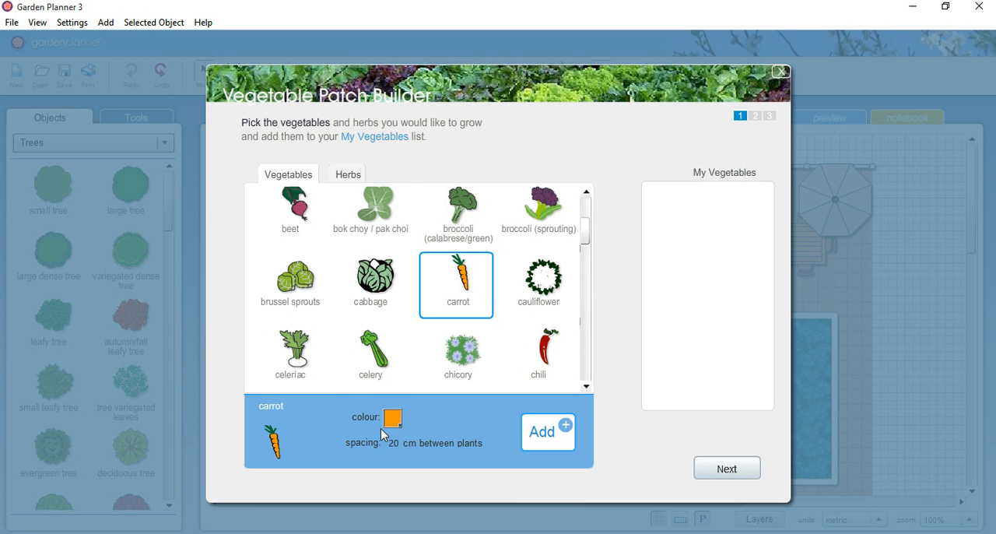
click(560, 443)
click(552, 441)
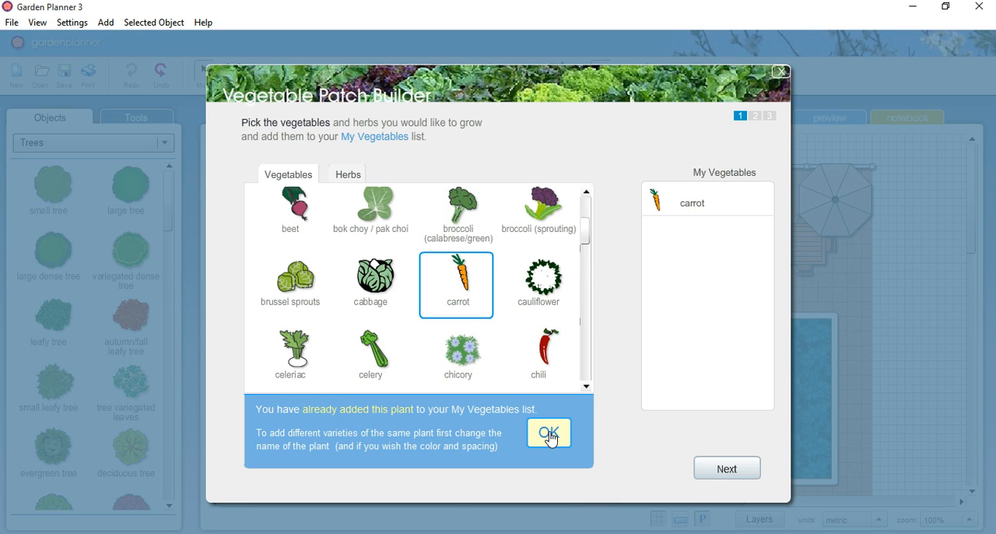
click(548, 436)
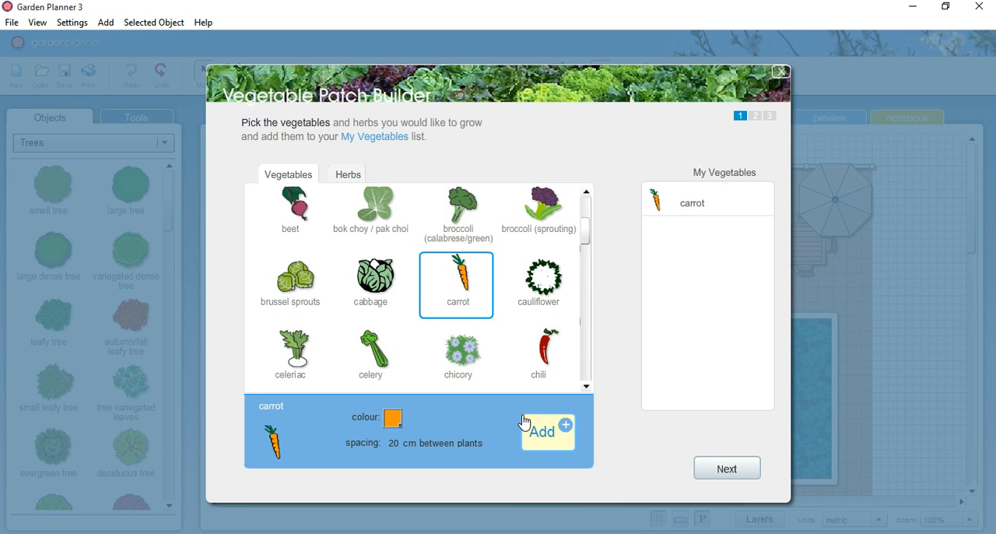
Step: Add a second carrot variety to the My Vegetables list, coloured white and named "carrot -white satin"
click(393, 420)
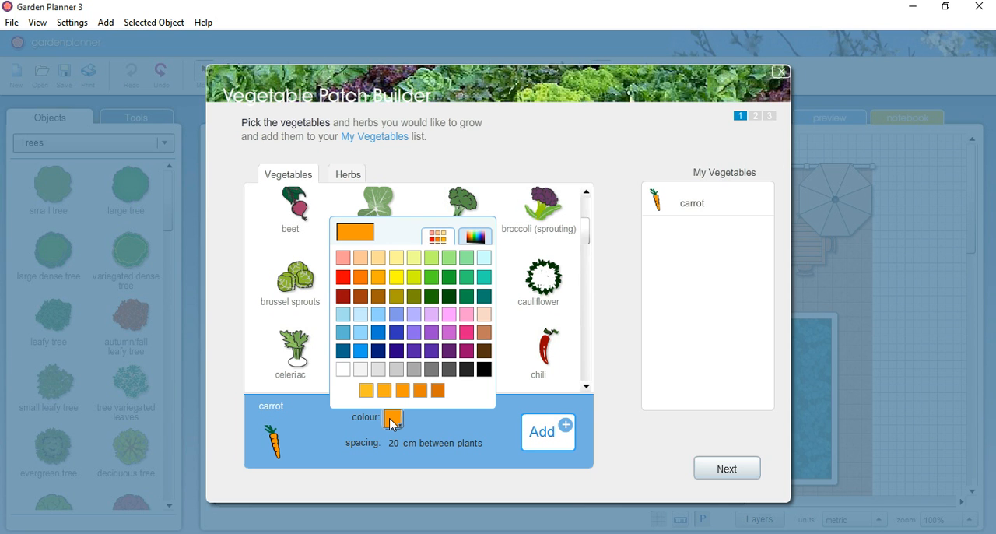
click(343, 370)
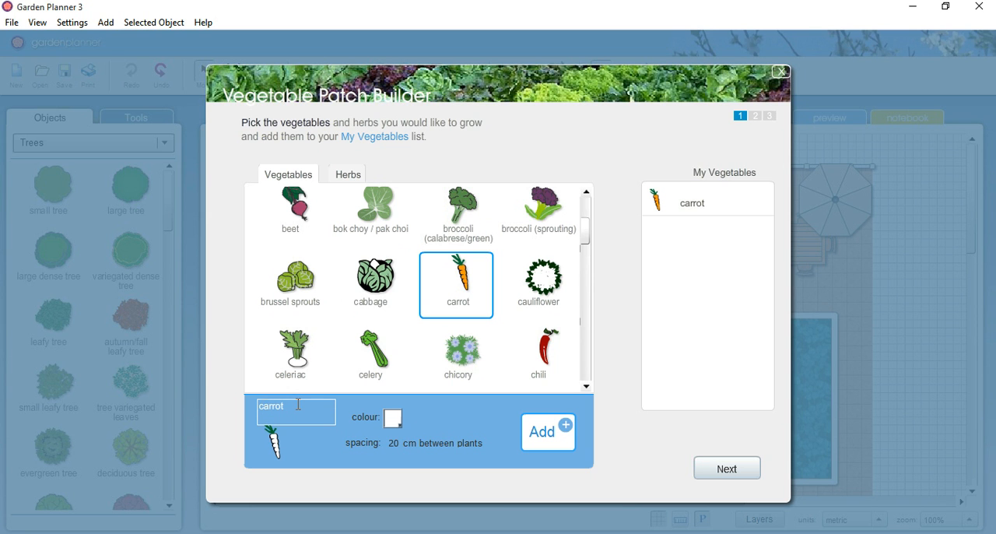
text(white satin)
click(542, 431)
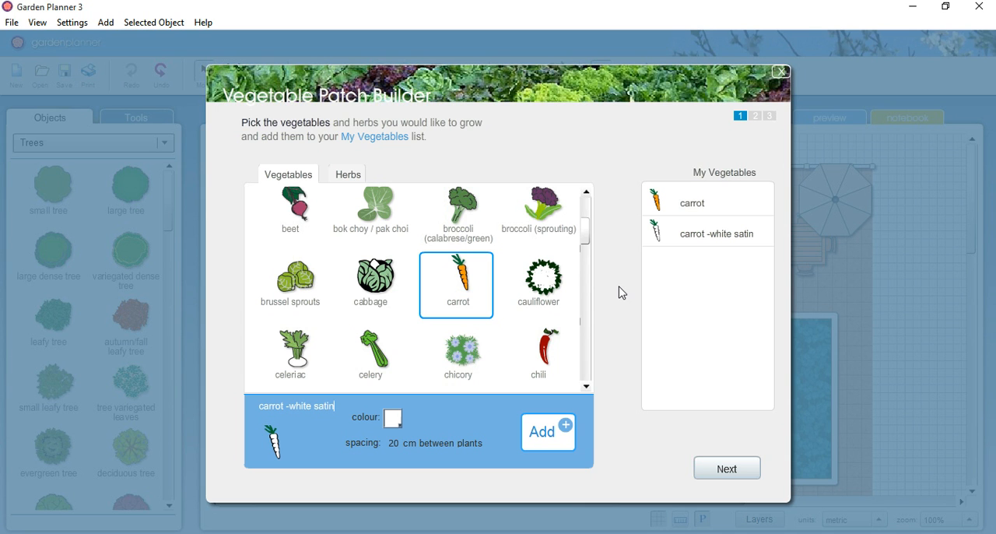
Step: Find tomato among the vegetables and add it to the My Vegetables list
drag(584, 245, 585, 367)
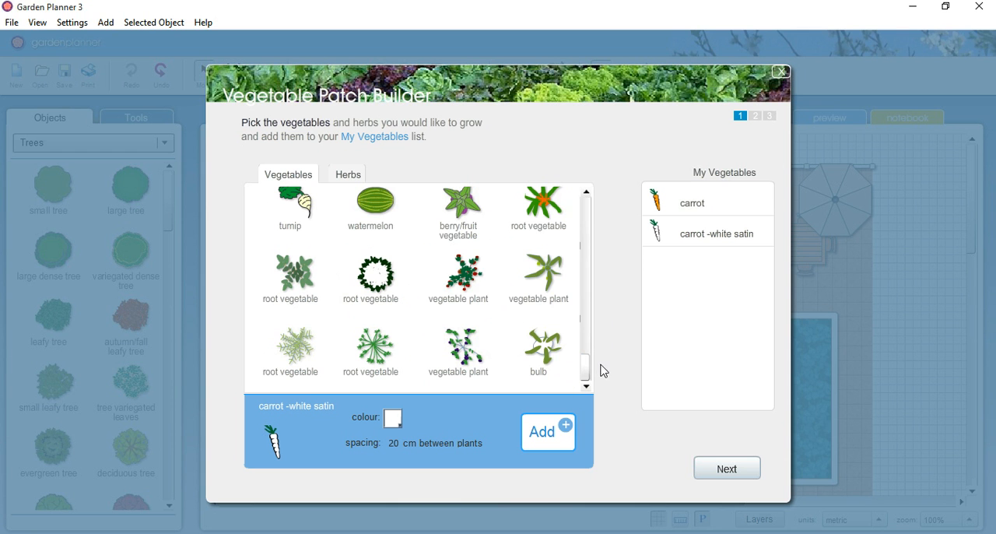
drag(590, 371, 586, 318)
scroll(586, 318, down, 1)
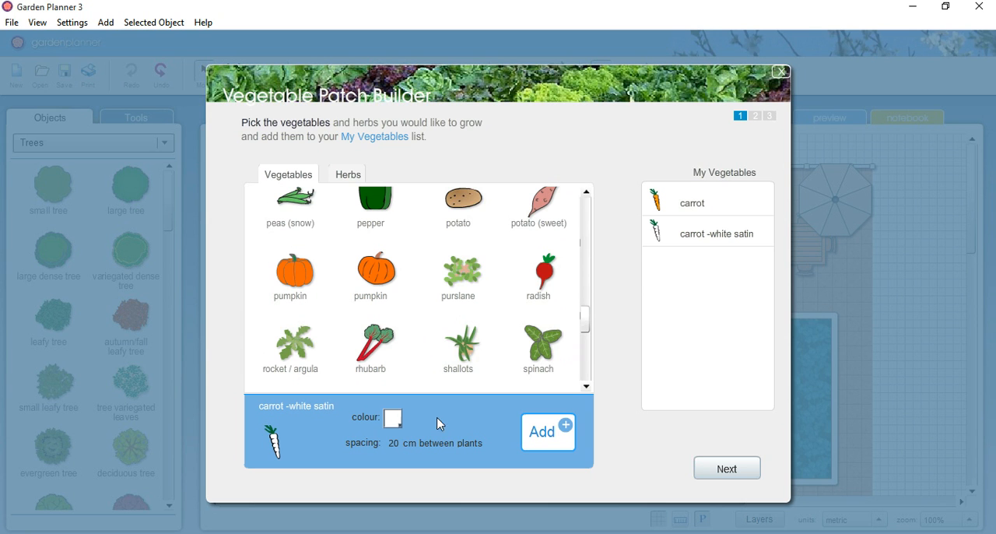
click(395, 442)
drag(591, 325, 588, 311)
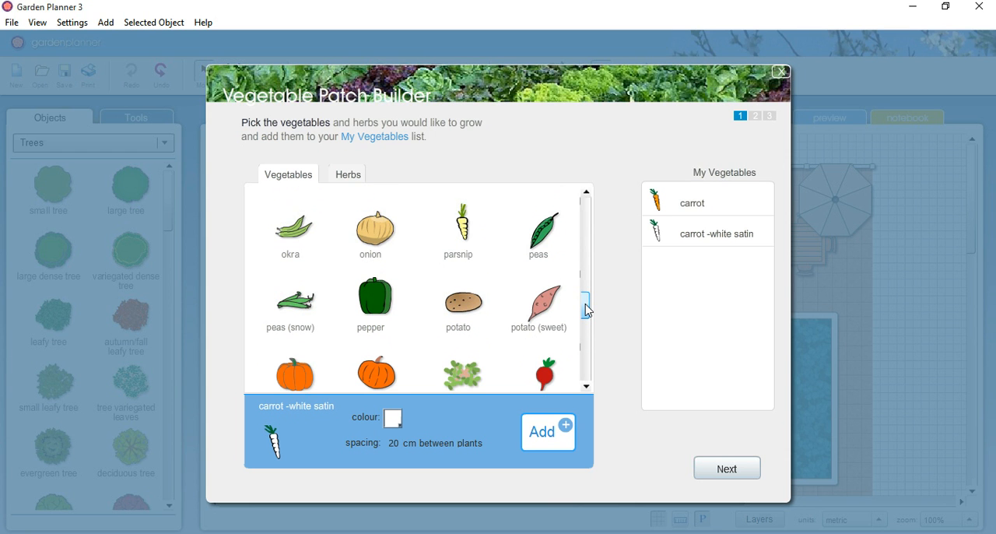
drag(589, 311, 592, 207)
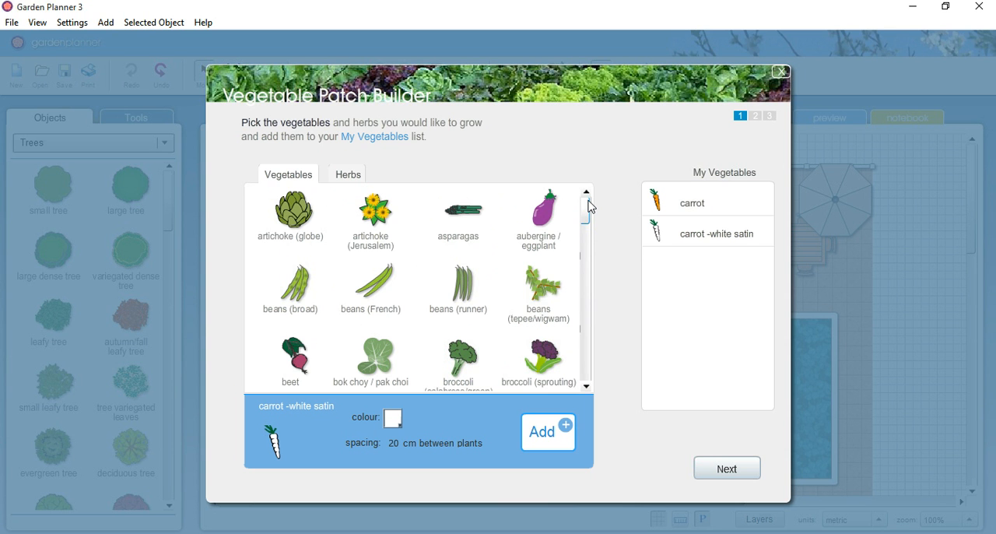
drag(591, 207, 588, 338)
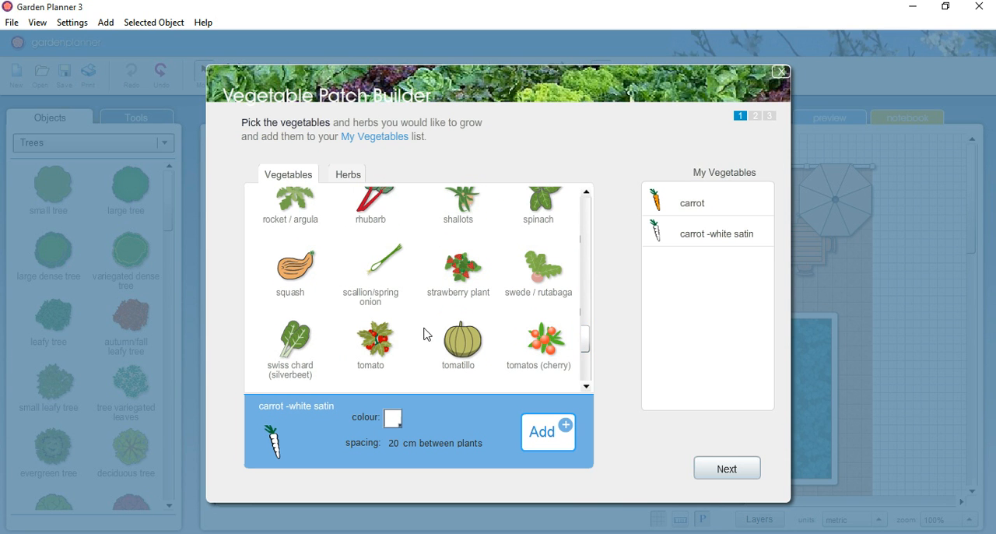
click(379, 342)
click(547, 431)
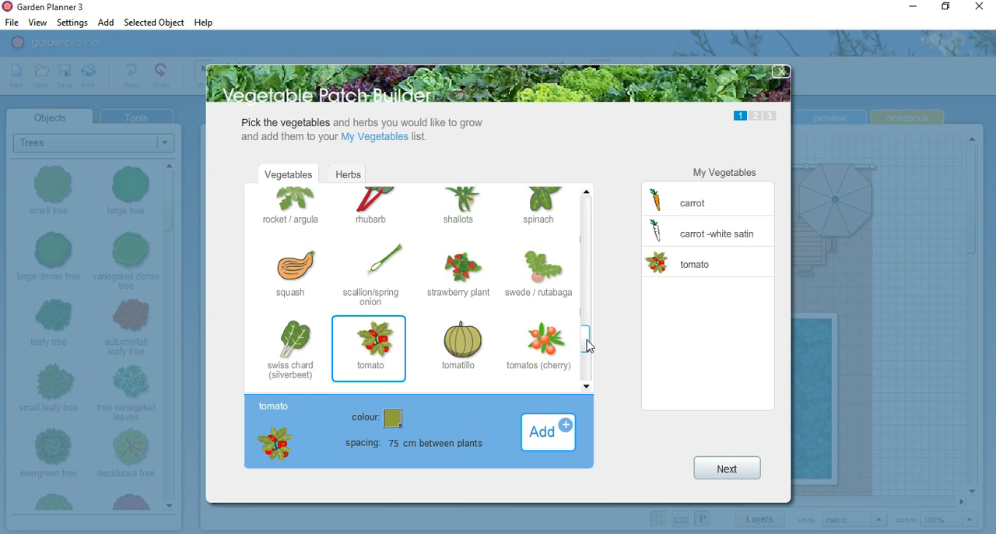
Step: Add leeks, parsnip and onion to the My Vegetables list
drag(589, 346, 591, 274)
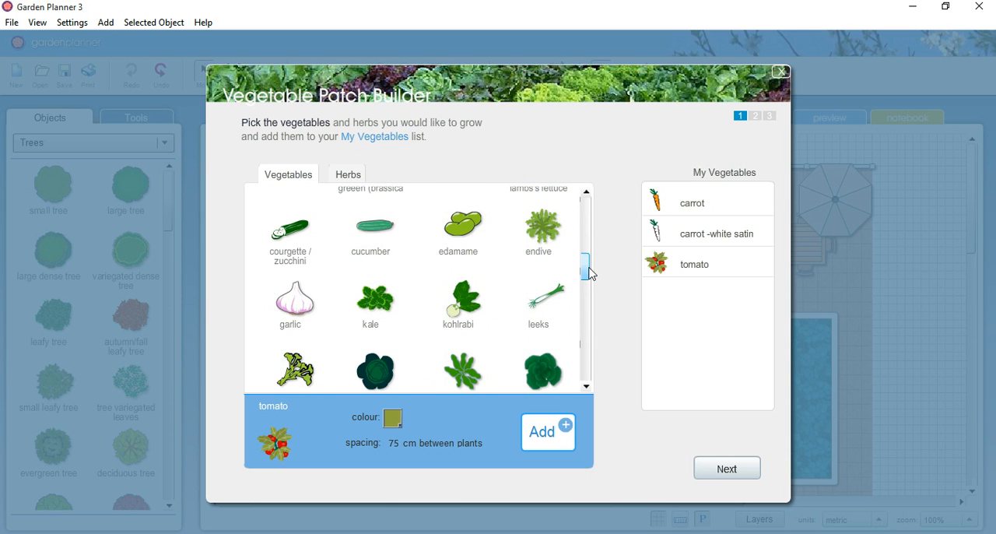
click(552, 299)
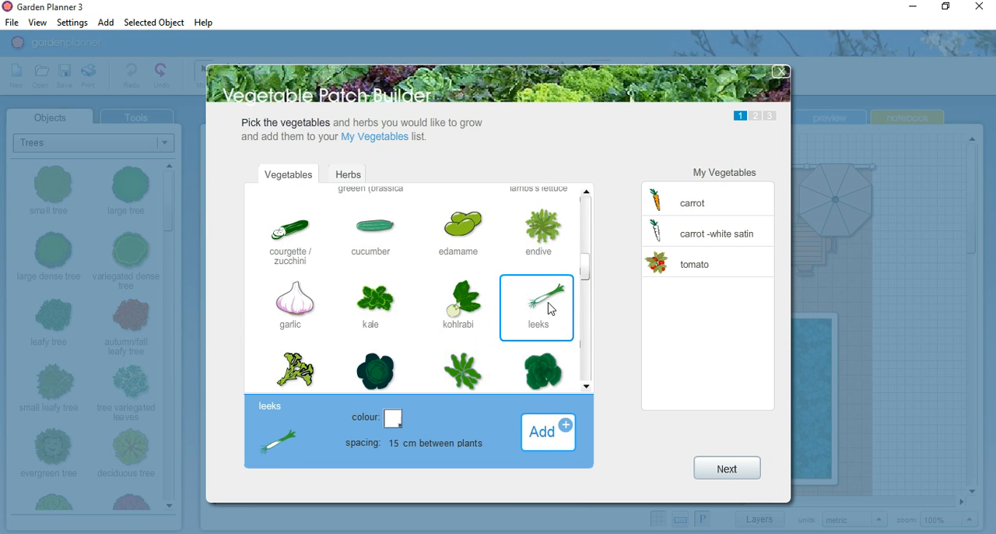
double_click(552, 309)
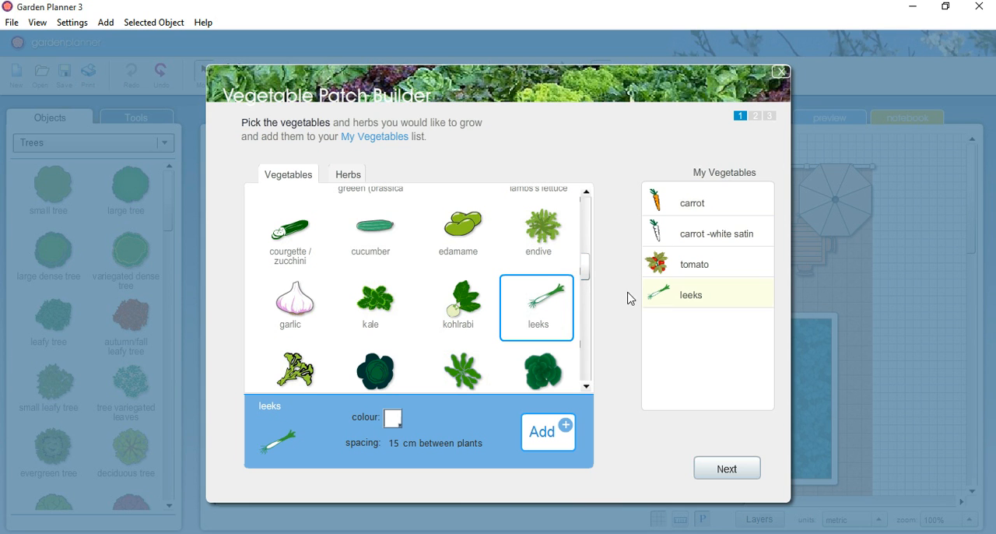
drag(589, 271, 589, 300)
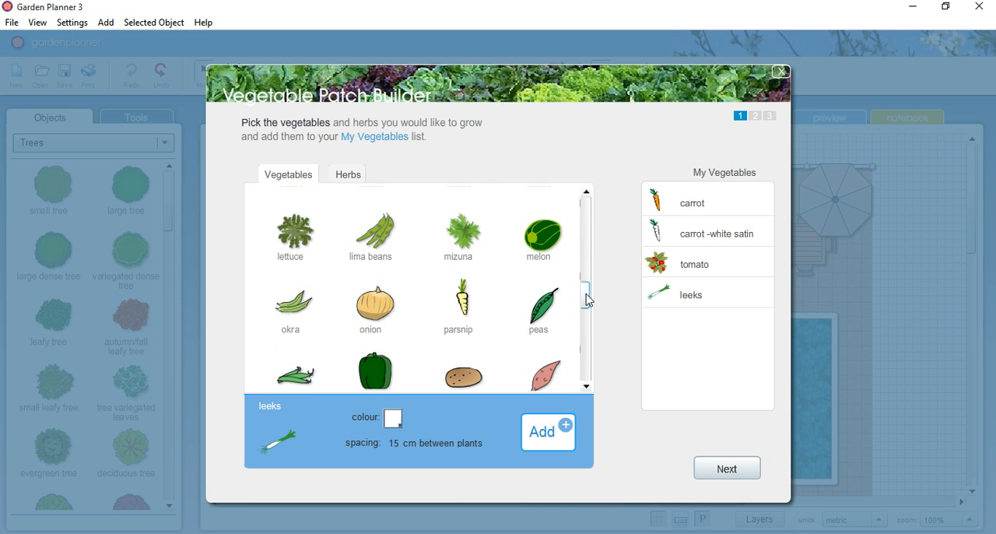
double_click(464, 315)
double_click(383, 315)
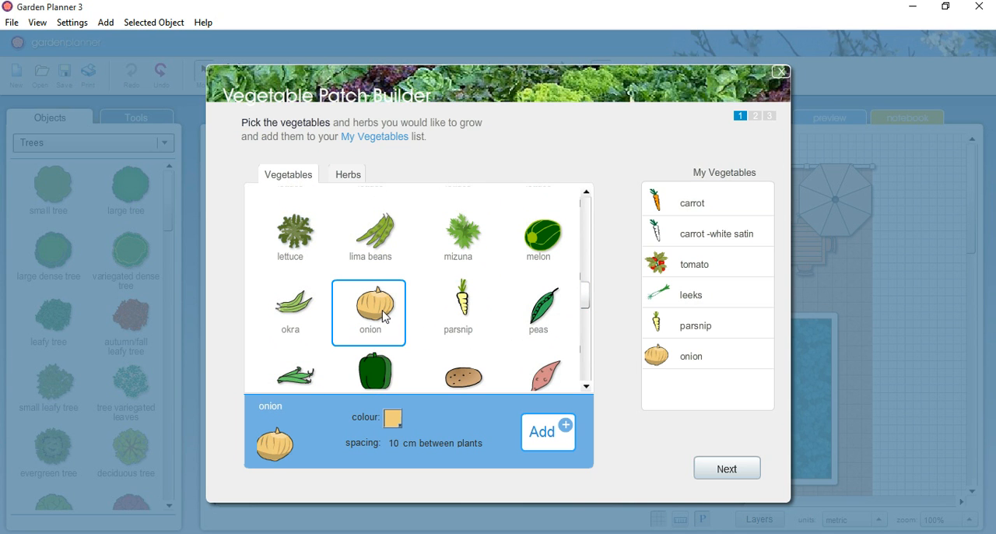
right_click(731, 363)
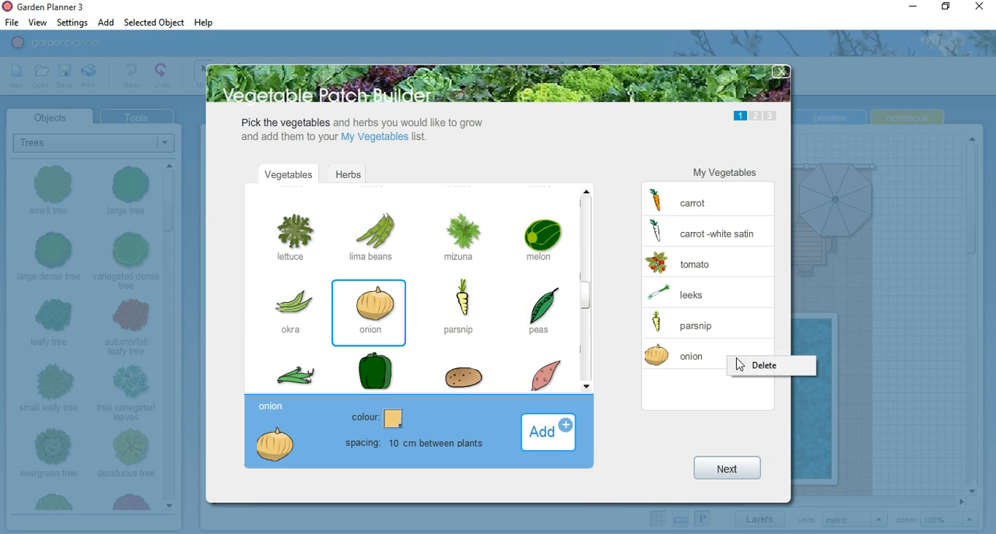
click(619, 341)
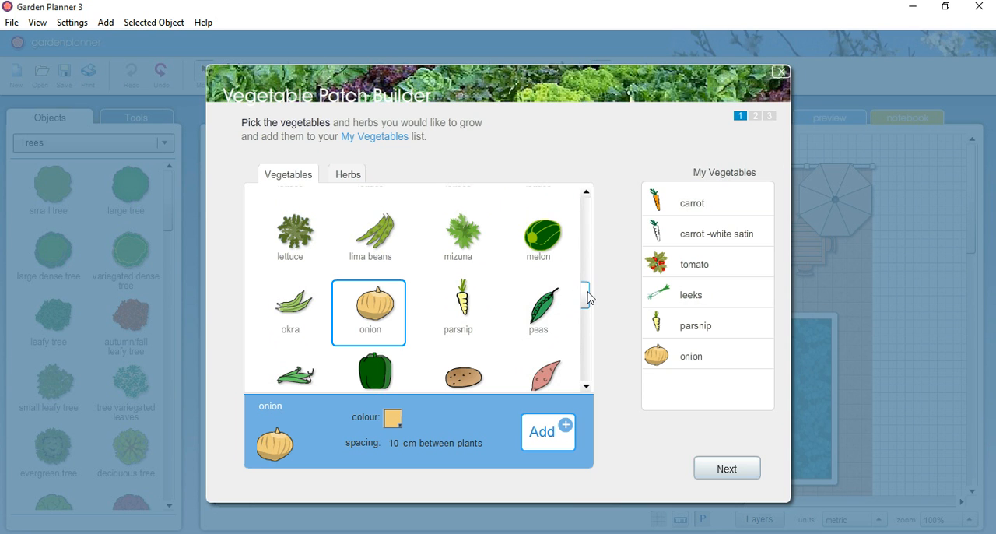
Step: Add the herbs rosemary, sage, dill and parsley to the My Vegetables list
click(342, 176)
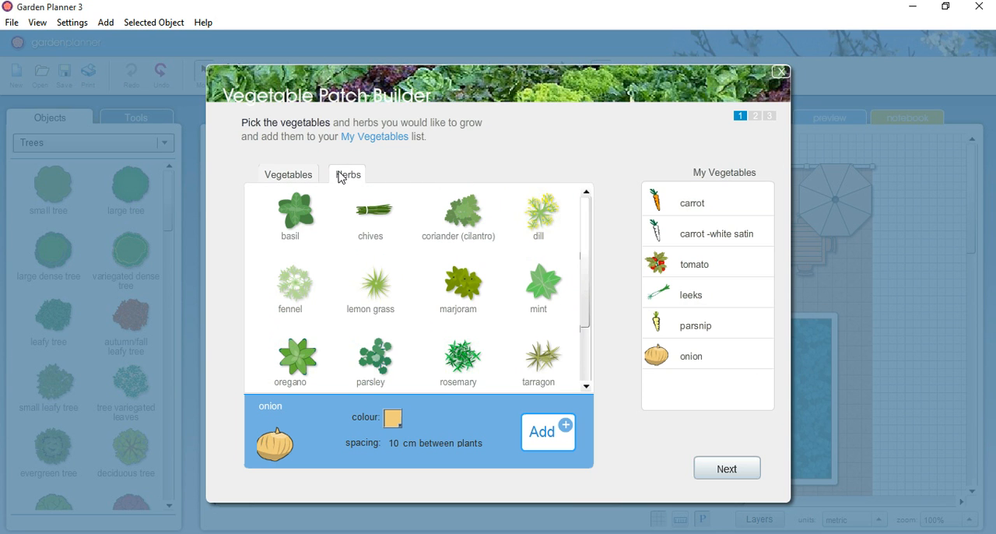
click(471, 377)
double_click(471, 376)
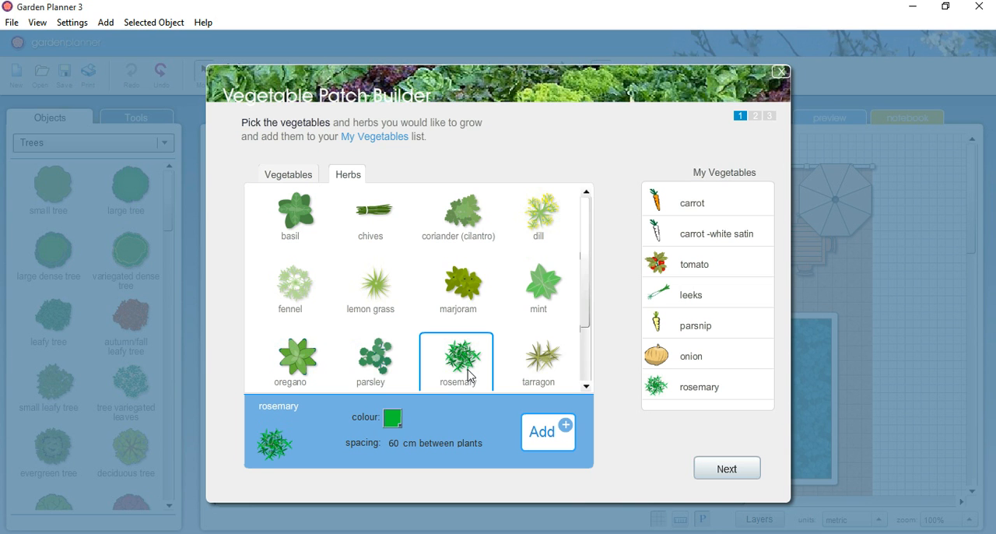
drag(589, 304, 589, 371)
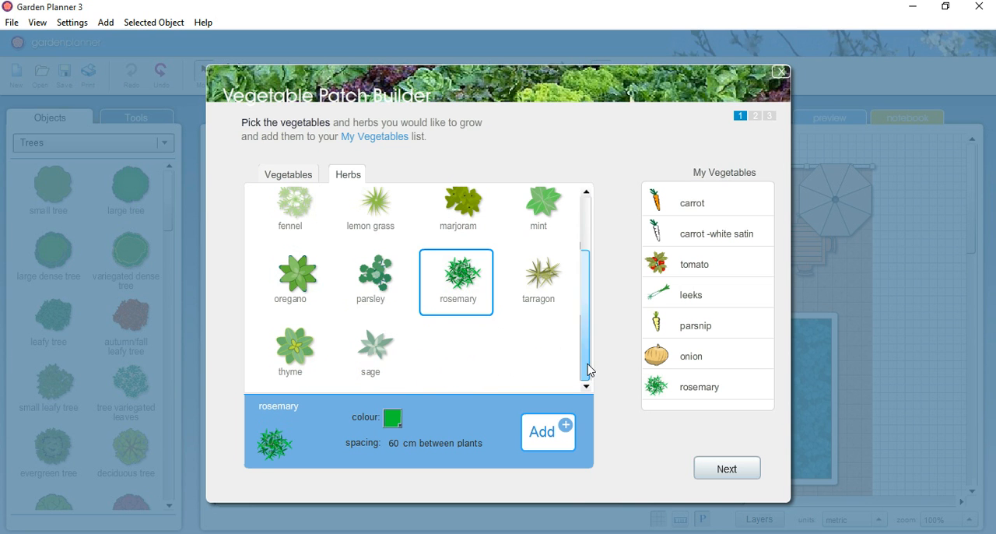
double_click(374, 355)
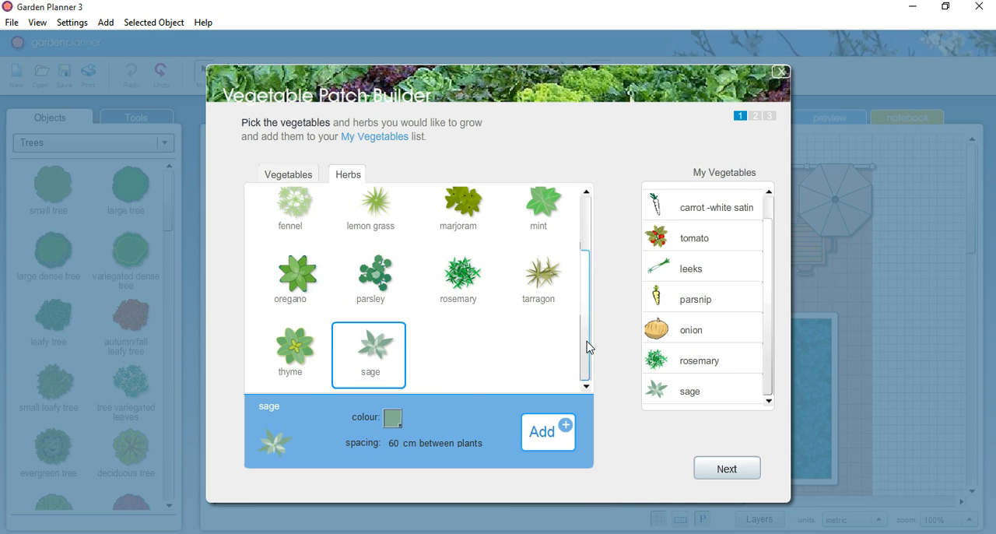
drag(589, 348, 592, 276)
double_click(539, 227)
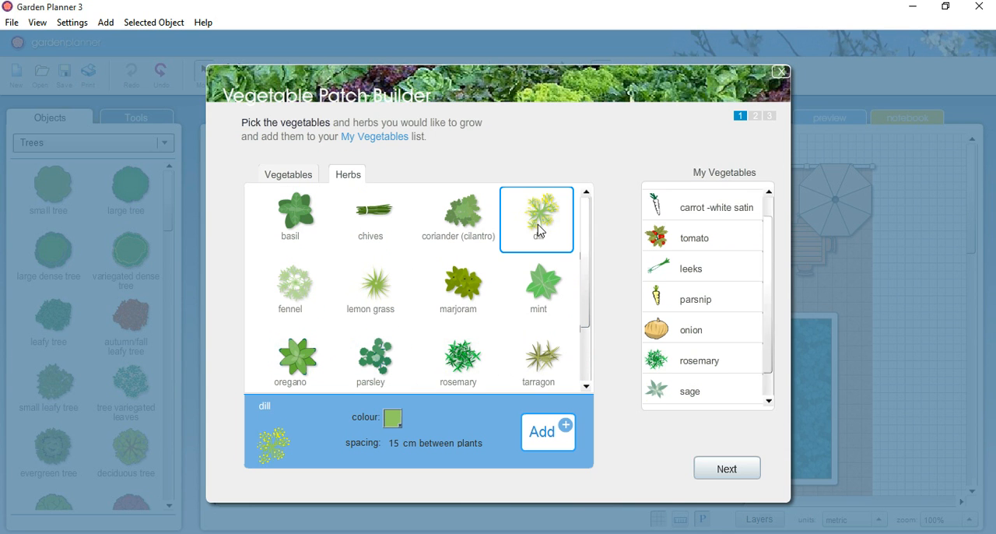
double_click(392, 365)
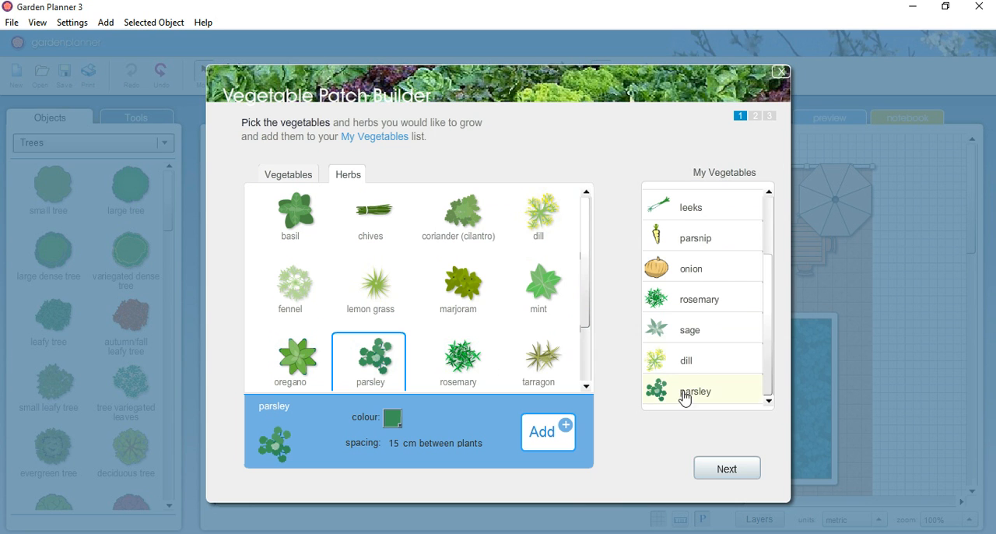
drag(768, 336, 773, 355)
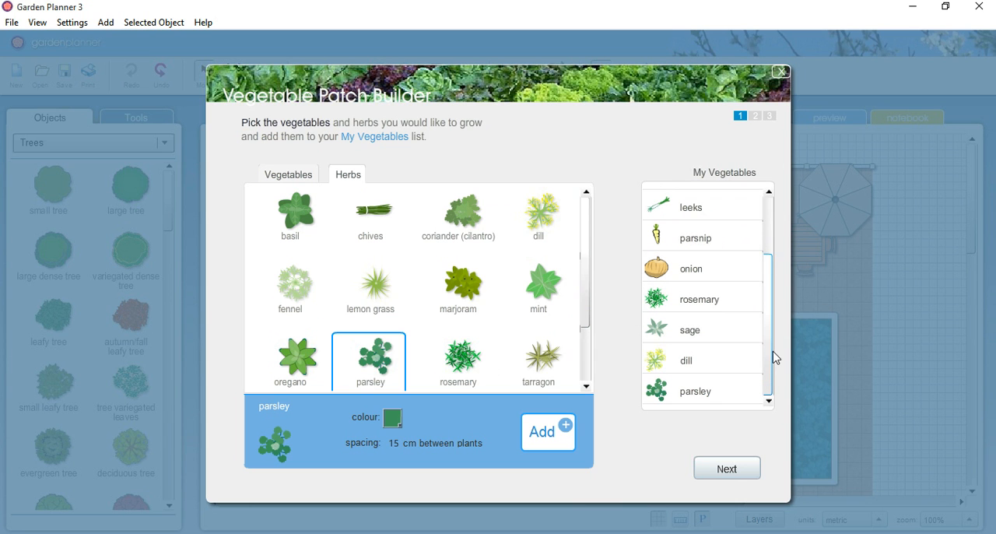
Step: Proceed to the bed size and set it to the popular size 3m x 1.2m with 30 cm squares
click(728, 469)
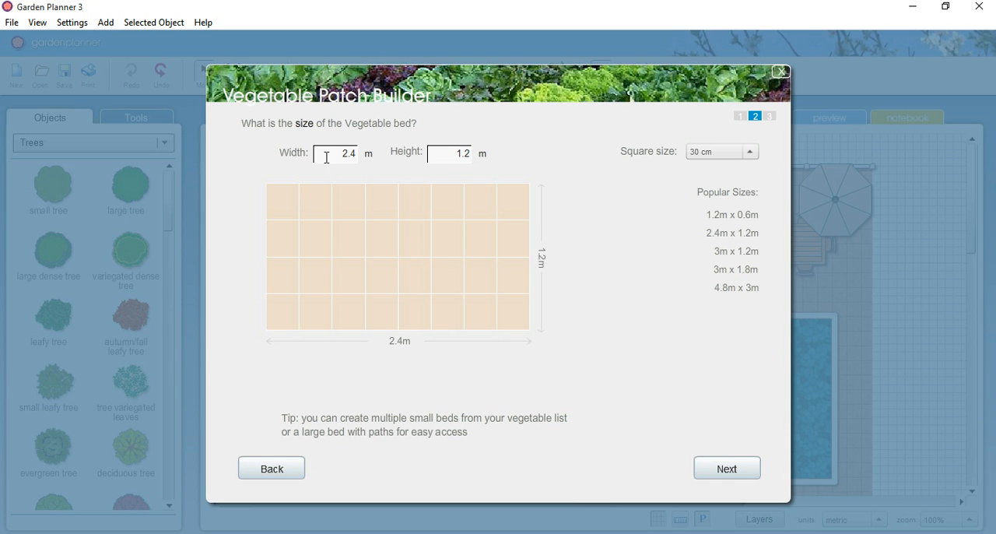
click(733, 216)
click(732, 234)
click(739, 253)
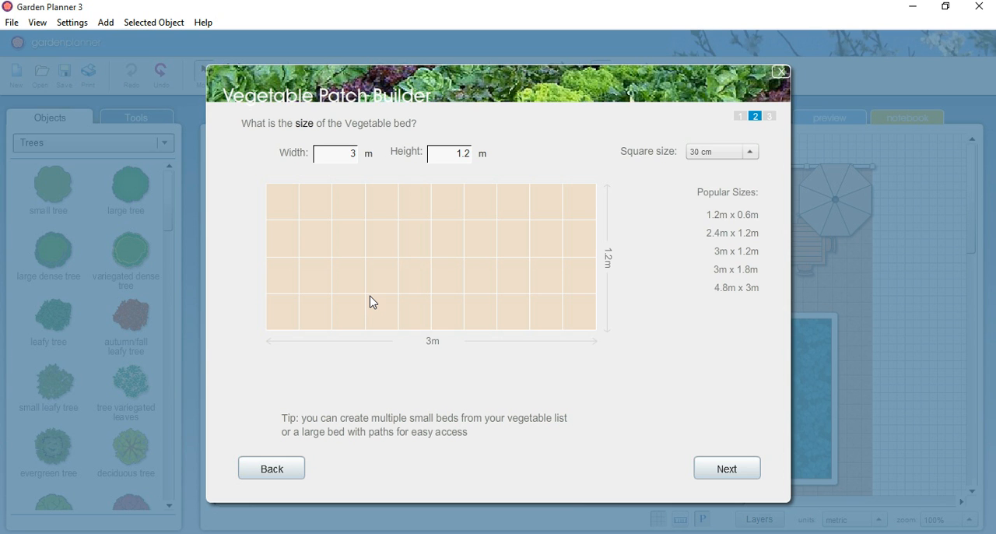
click(710, 154)
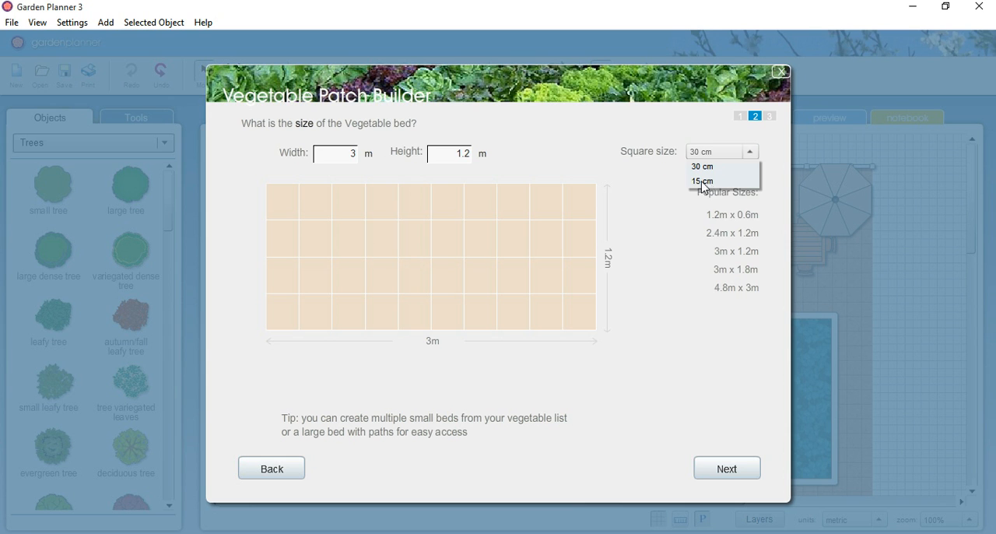
click(723, 168)
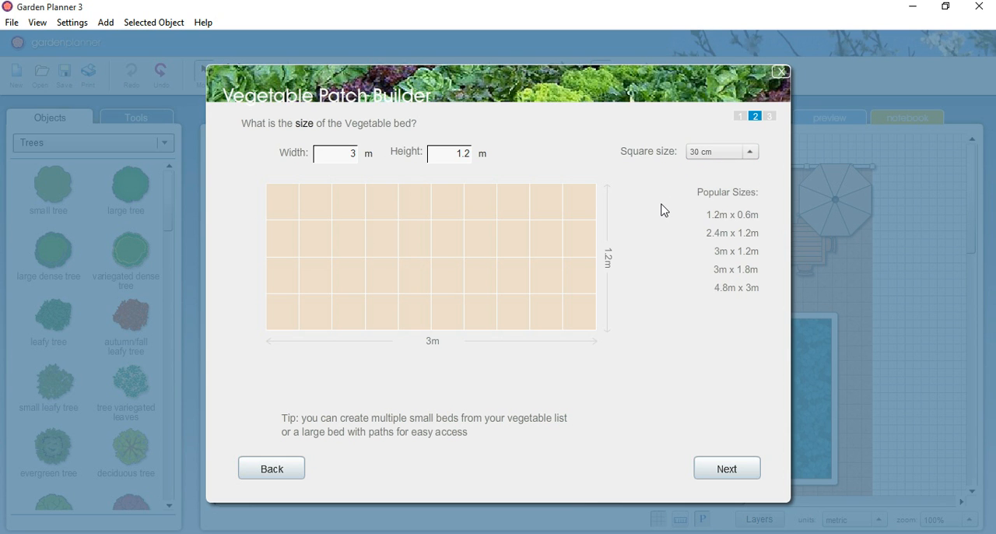
Step: Proceed to the planting layout and plant a tomato in the bed's upper-left corner
click(728, 470)
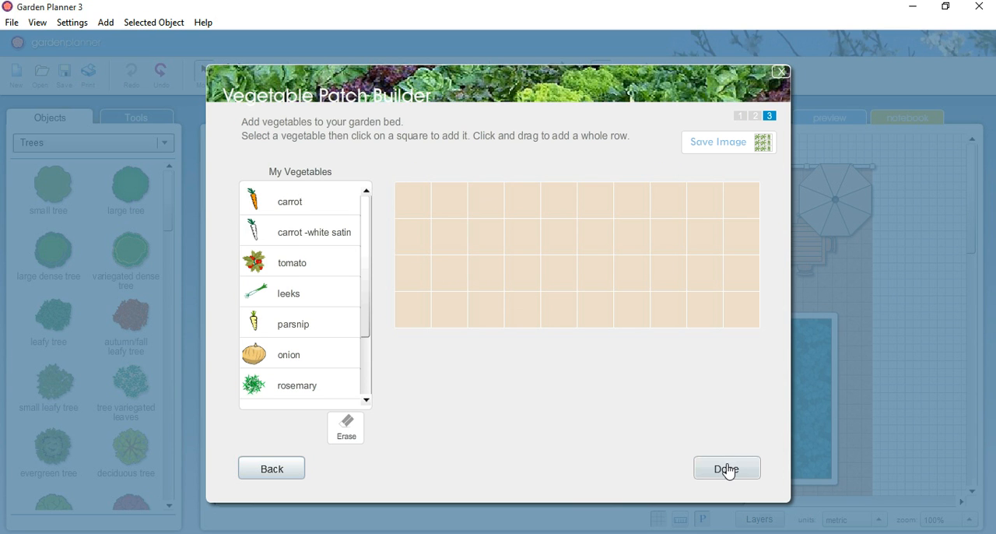
click(309, 208)
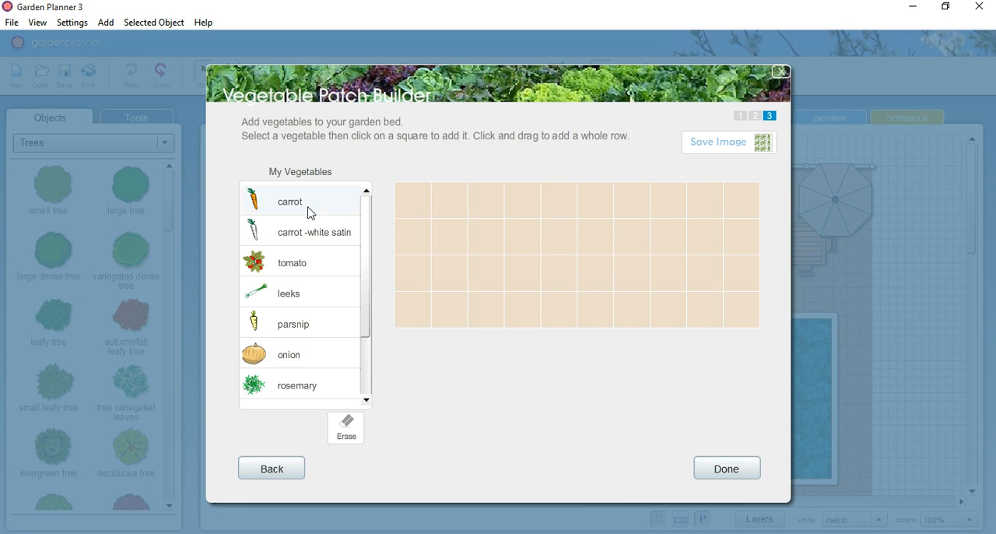
click(317, 281)
click(410, 210)
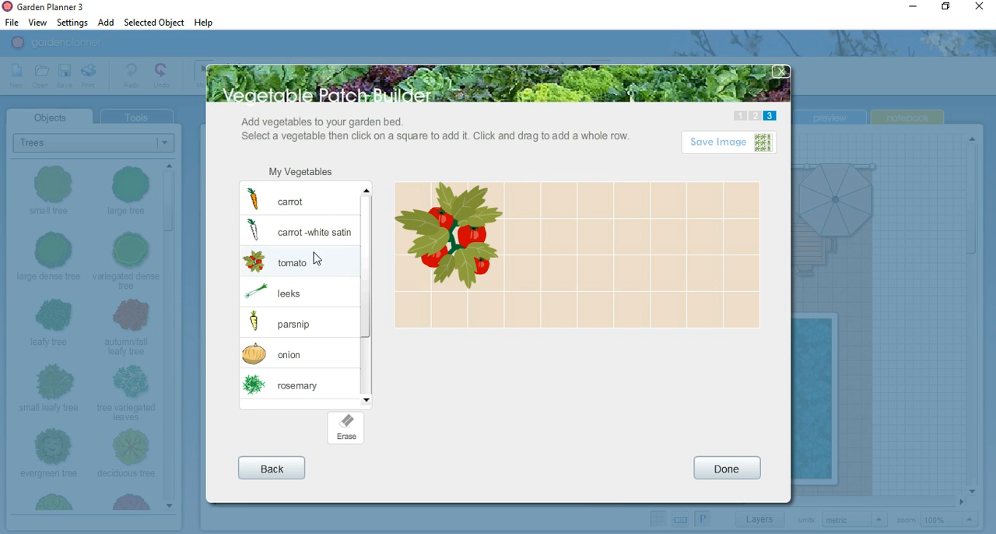
Step: Fill the two columns beside the tomato with carrots
click(320, 208)
click(534, 212)
mouse_move(533, 231)
mouse_down()
mouse_move(558, 297)
mouse_move(565, 207)
mouse_up()
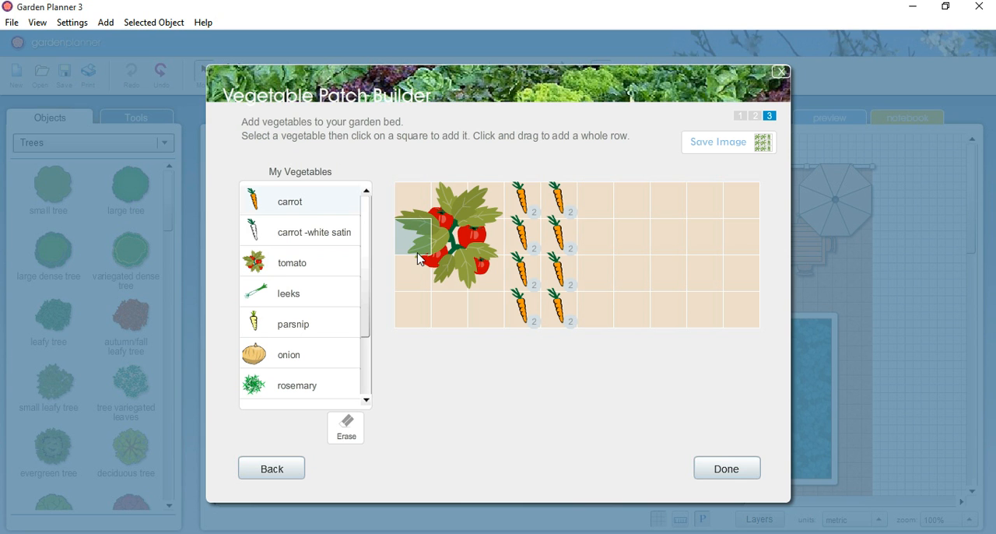
Step: Fill the sixth and seventh columns of the bed with carrot -white satin
click(342, 235)
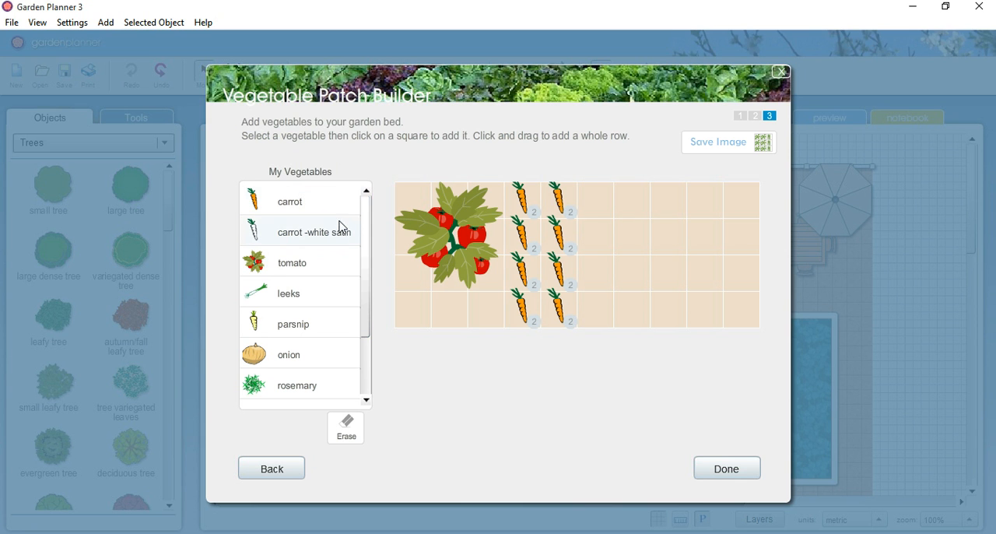
click(599, 199)
drag(604, 204, 596, 306)
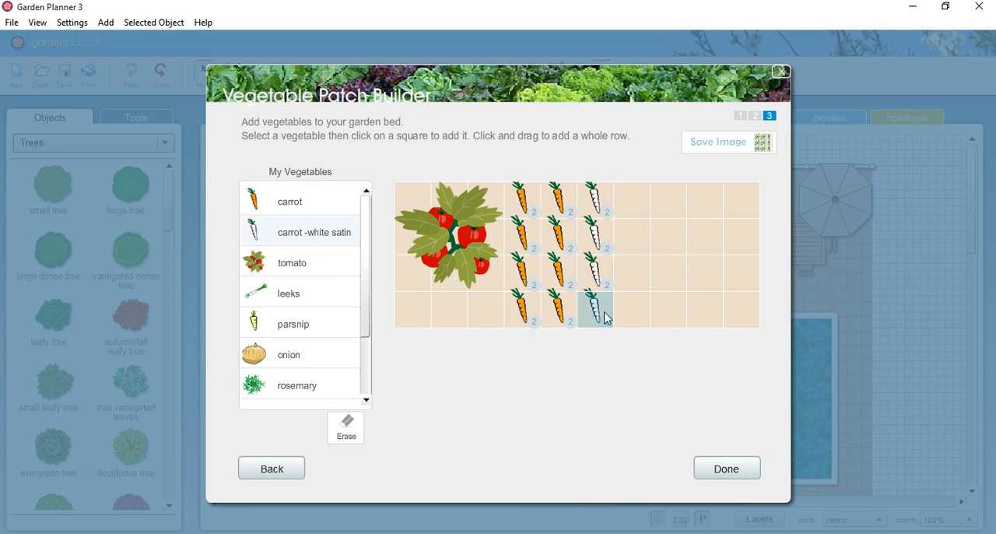
drag(633, 205, 635, 315)
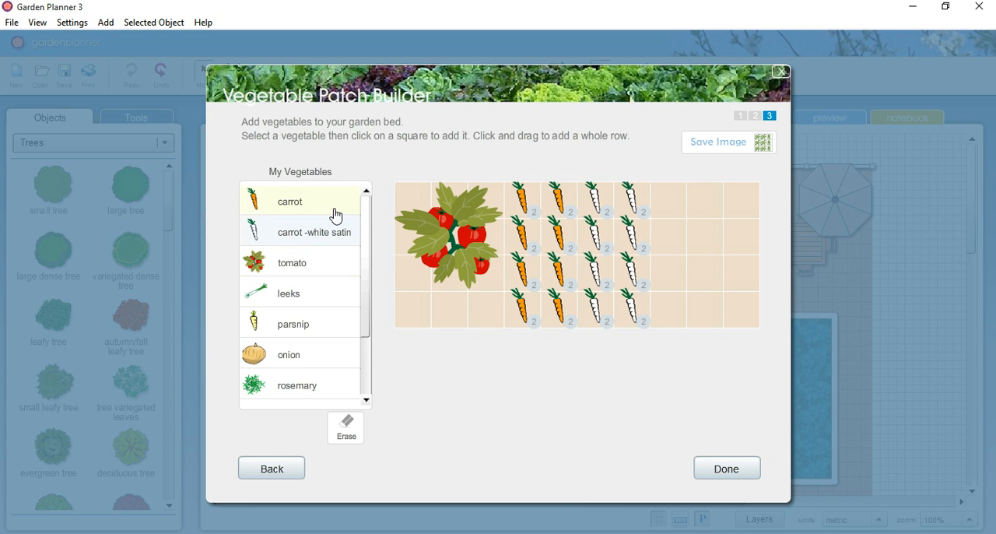
Step: Fill the last three columns of the bed with leeks
click(327, 296)
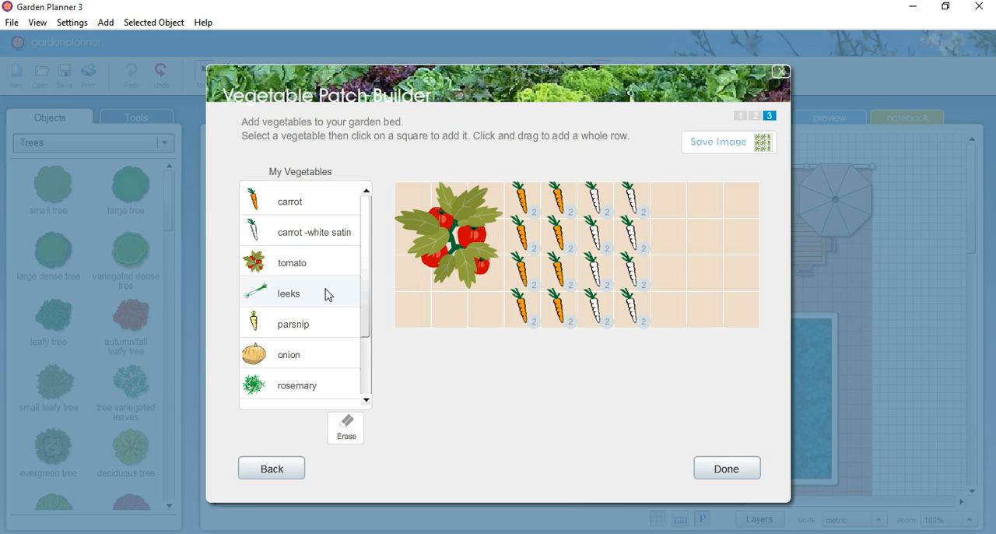
click(663, 208)
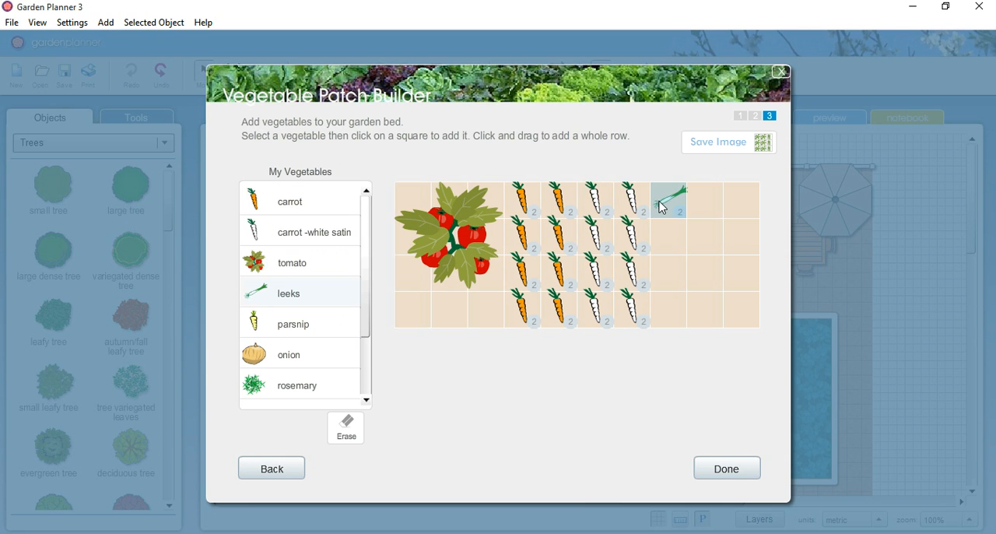
click(674, 245)
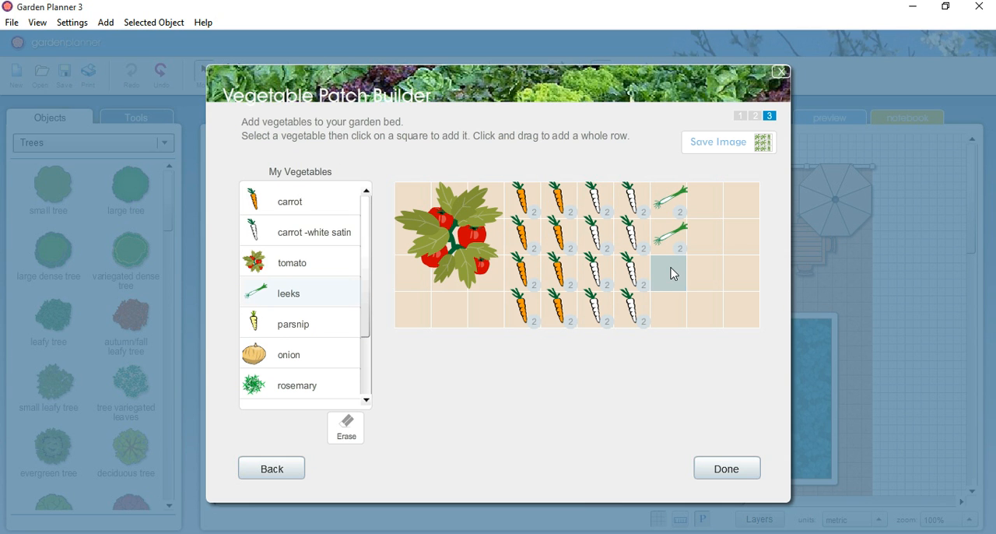
click(673, 269)
click(673, 308)
click(716, 215)
mouse_move(716, 215)
mouse_down()
mouse_move(712, 307)
mouse_move(738, 309)
mouse_move(744, 211)
mouse_up()
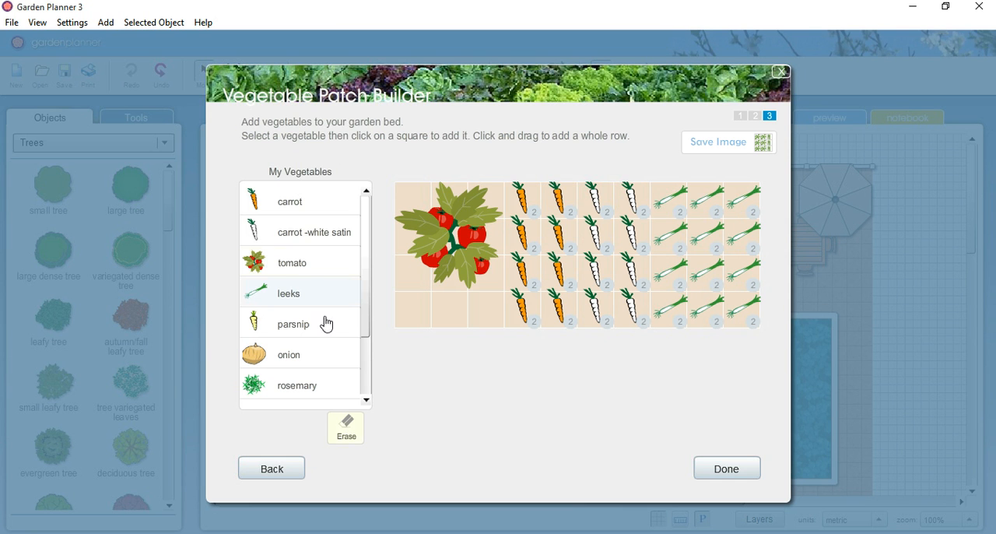
Step: Plant carrots over the leeks in the eighth column of the bed
click(329, 209)
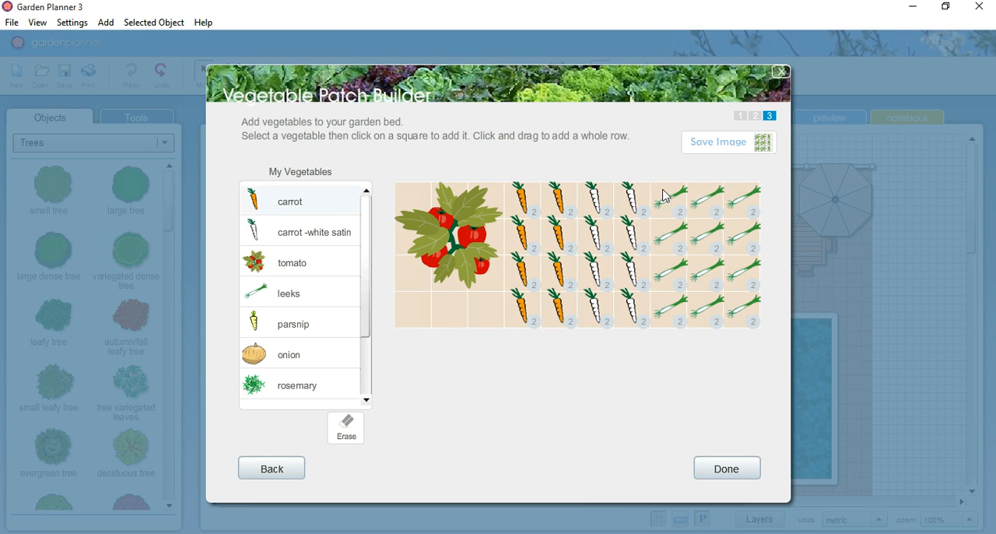
mouse_move(662, 196)
mouse_down()
mouse_move(674, 285)
mouse_move(667, 316)
mouse_up()
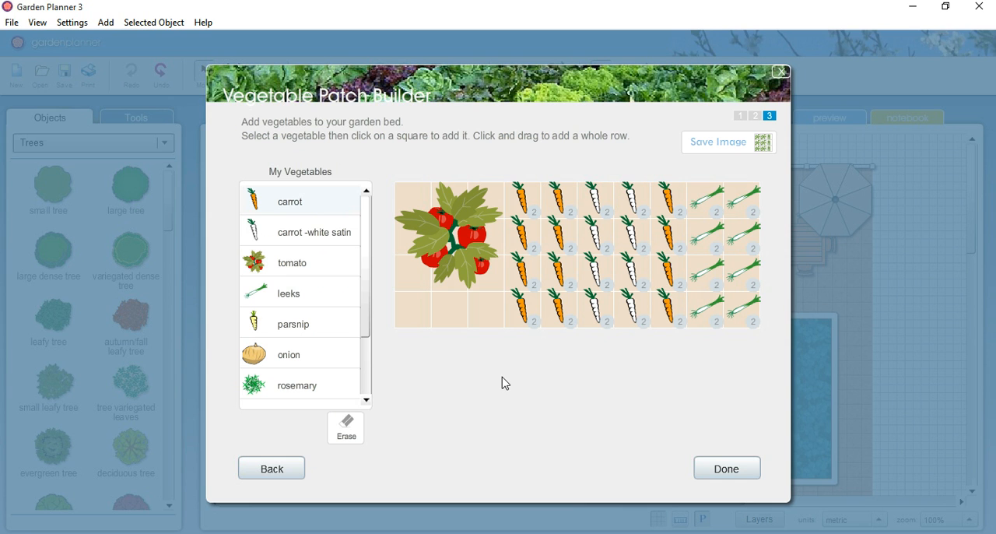
Step: Erase the carrots from the eighth column and replant that column with leeks
click(360, 434)
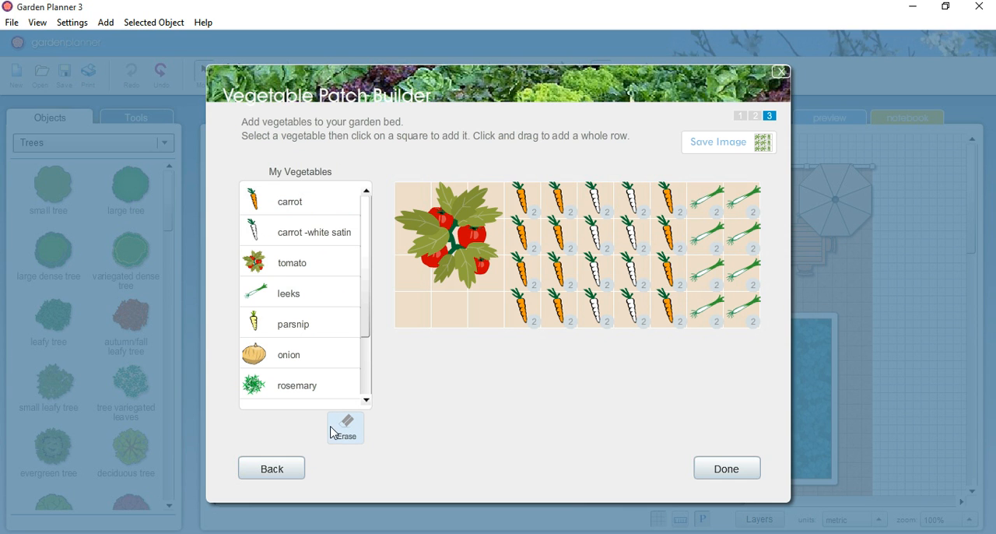
drag(665, 207, 668, 317)
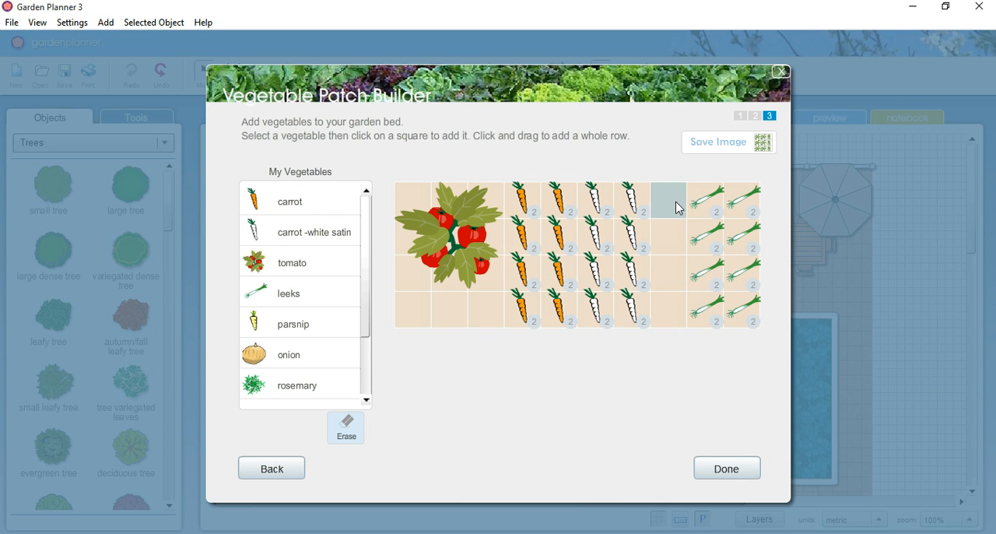
click(304, 296)
drag(656, 201, 663, 315)
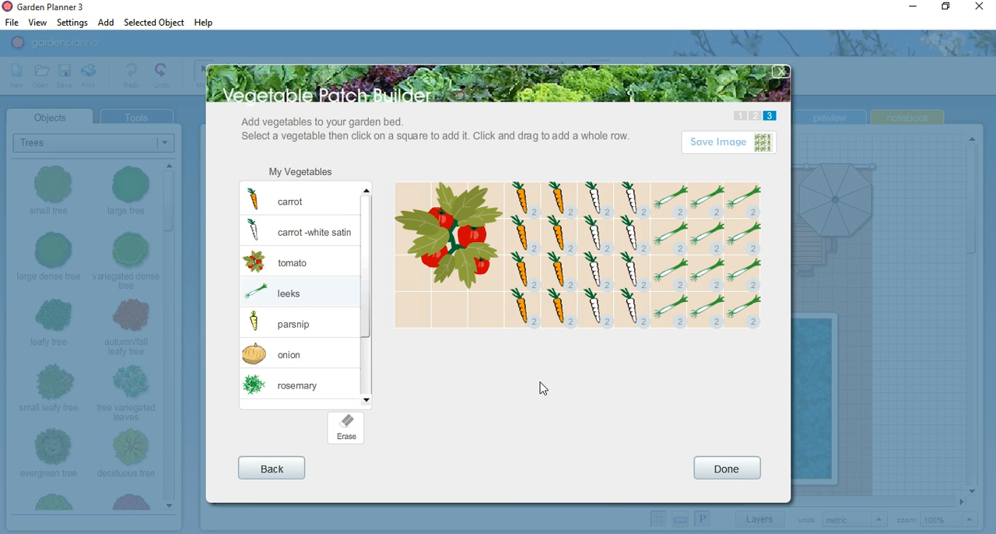
Step: Finish the bed and move it onto the soil strip between the fence and the stepping-stone path, at about x 9.7 m, y 2 m
click(738, 470)
drag(609, 242, 478, 206)
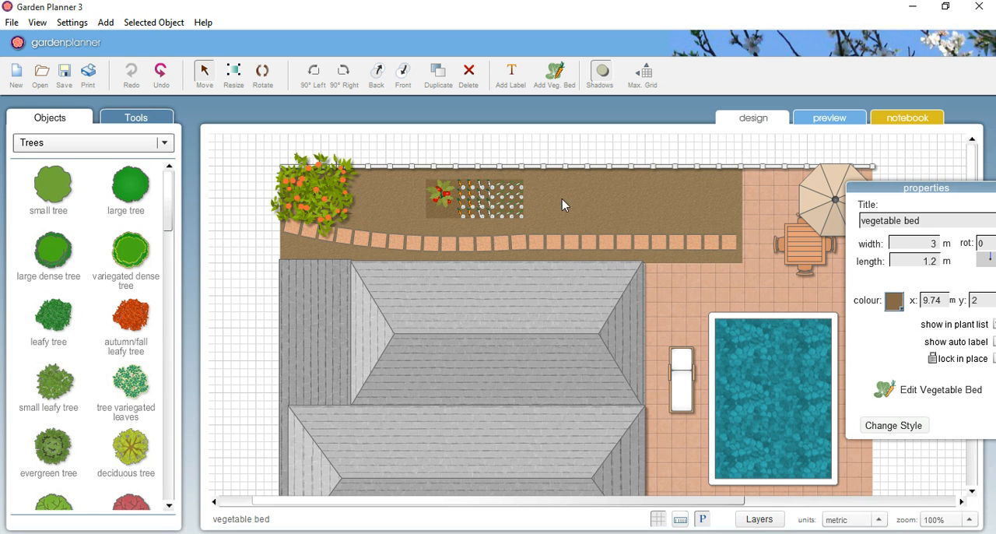
Step: Reopen the placed vegetable bed for editing and close it without changing the layout
click(946, 397)
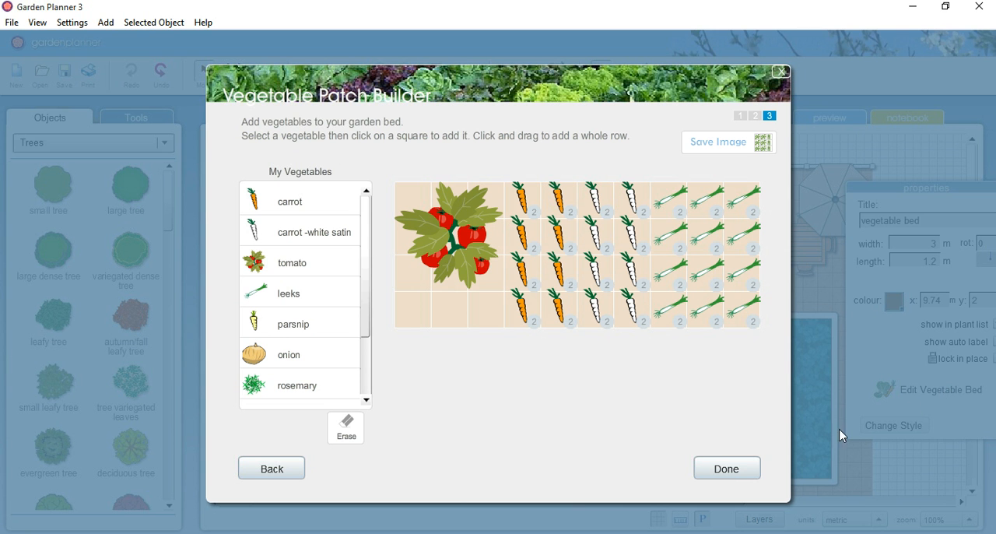
click(727, 469)
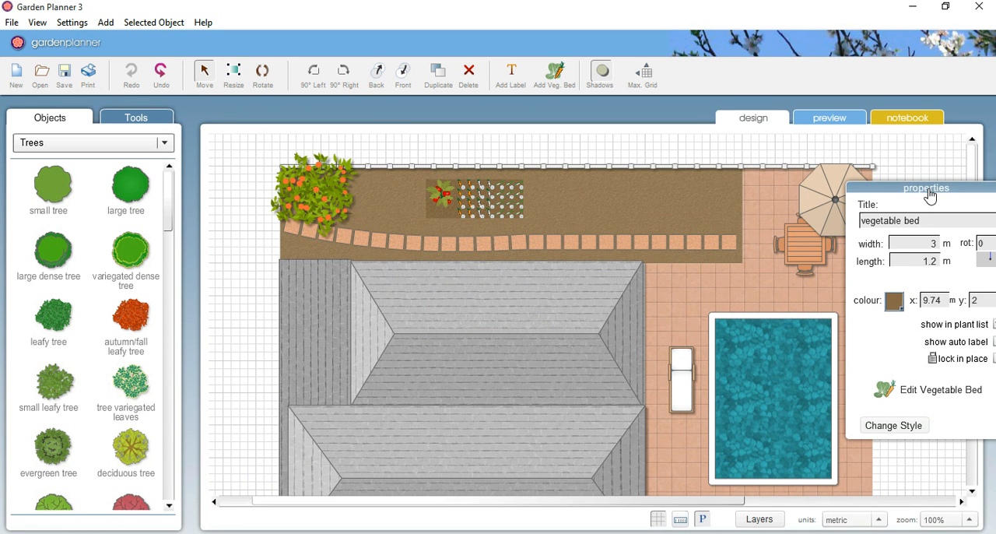
Step: Change the vegetable bed's style to the brown soil texture with a border
drag(931, 196, 878, 170)
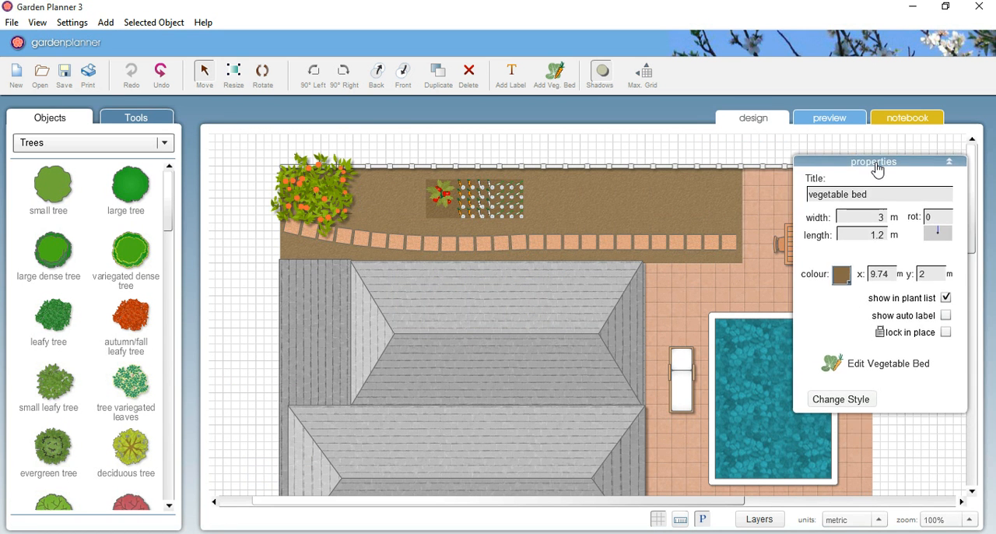
click(859, 402)
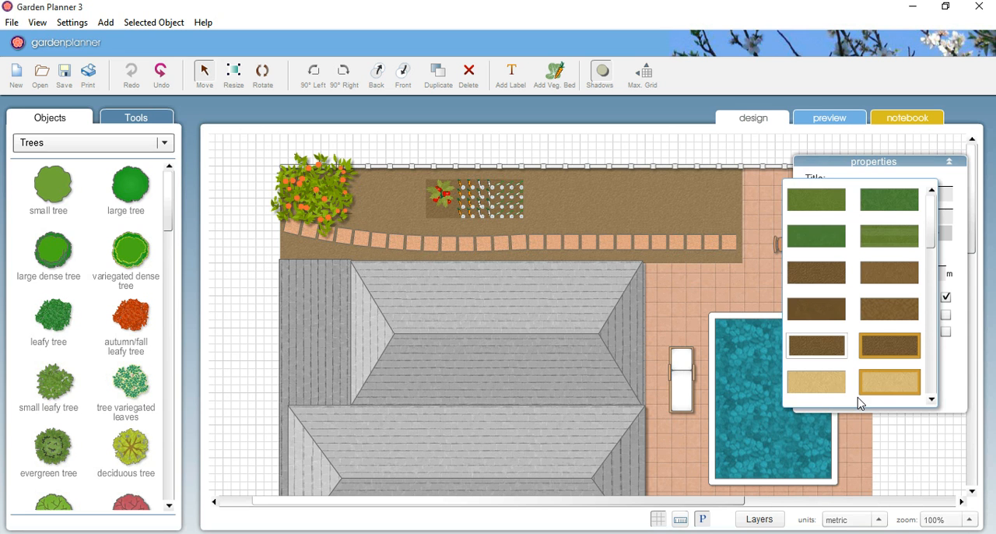
click(841, 352)
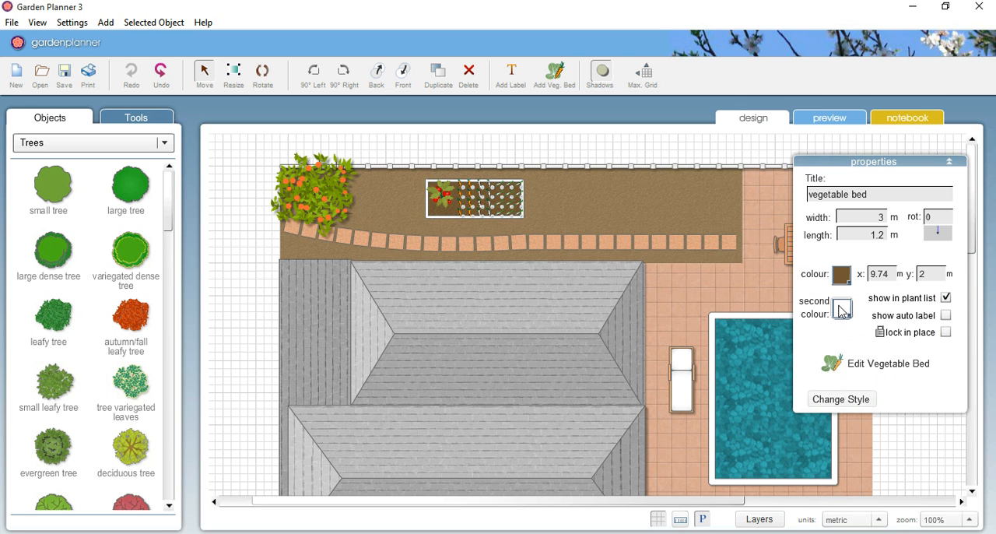
Step: Set the bed's second colour to a terracotta brown and deselect the bed
click(843, 310)
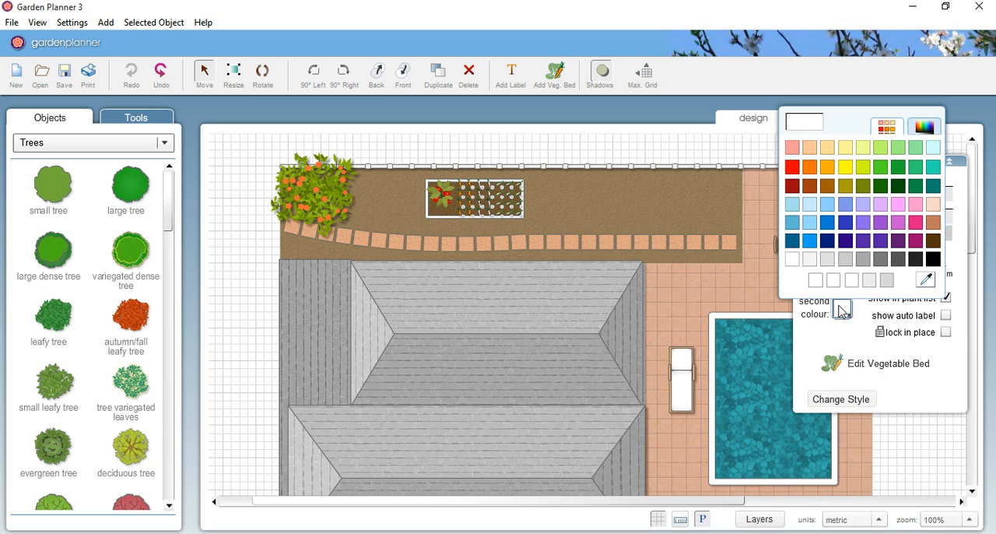
click(933, 204)
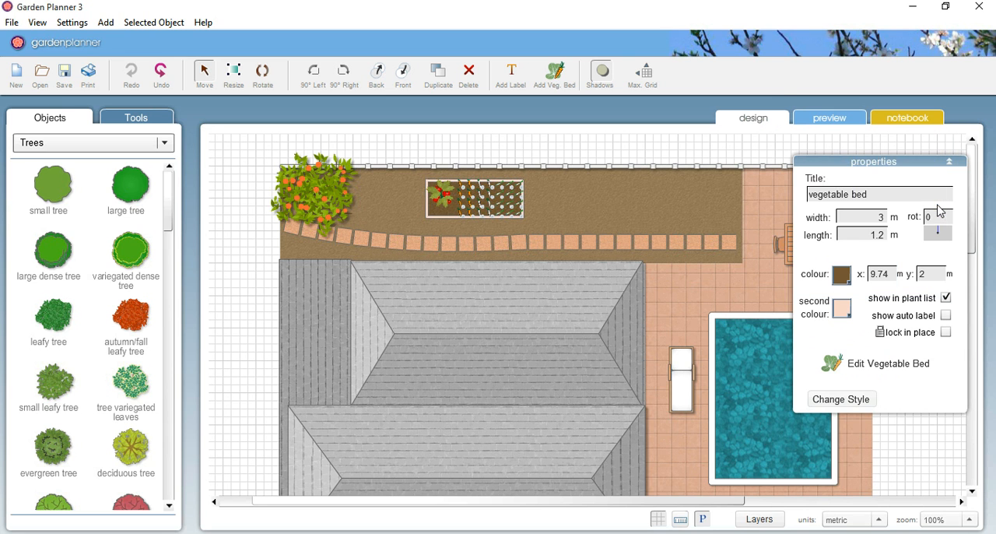
click(843, 309)
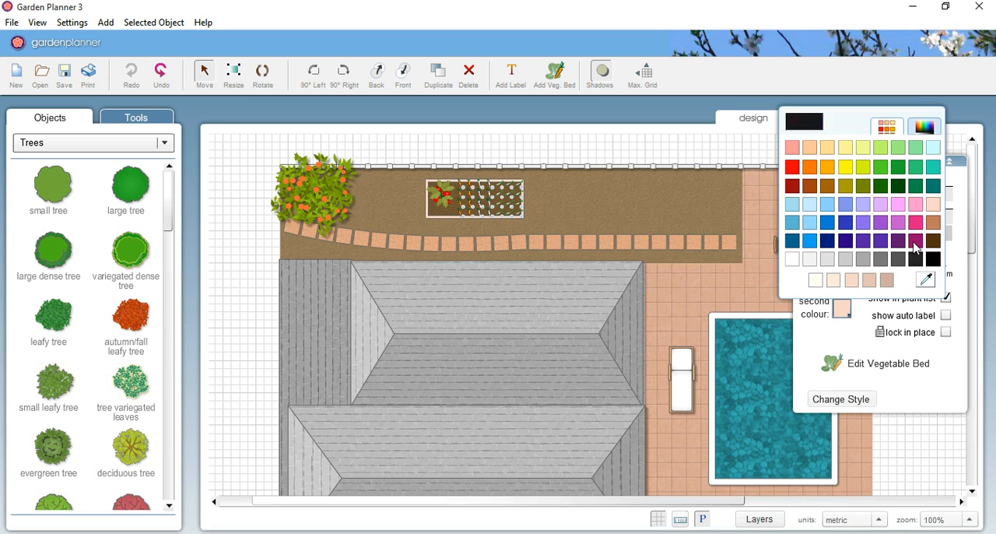
click(934, 224)
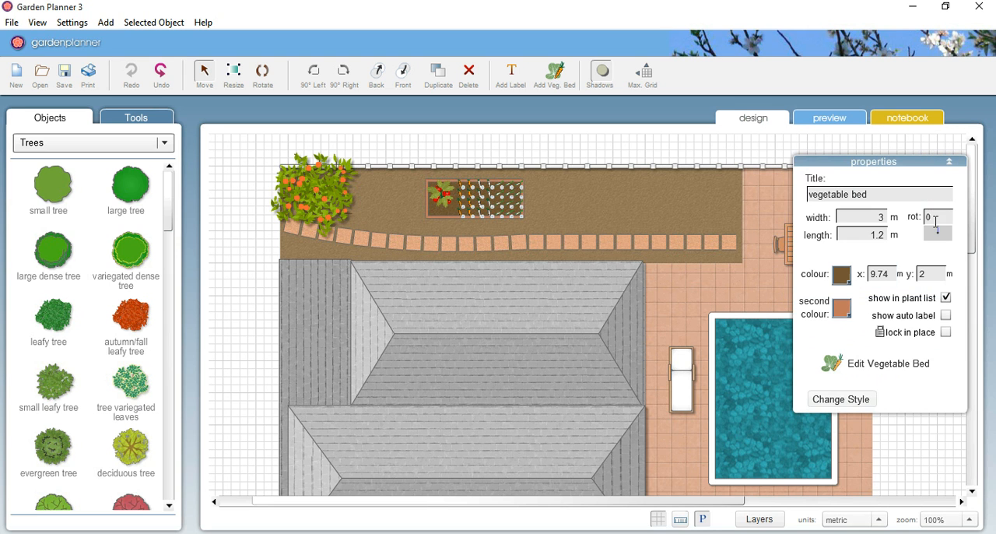
click(707, 150)
Step: Reopen the vegetable bed for editing, view the options for saving its layout as an image, and leave without saving
click(498, 207)
click(895, 363)
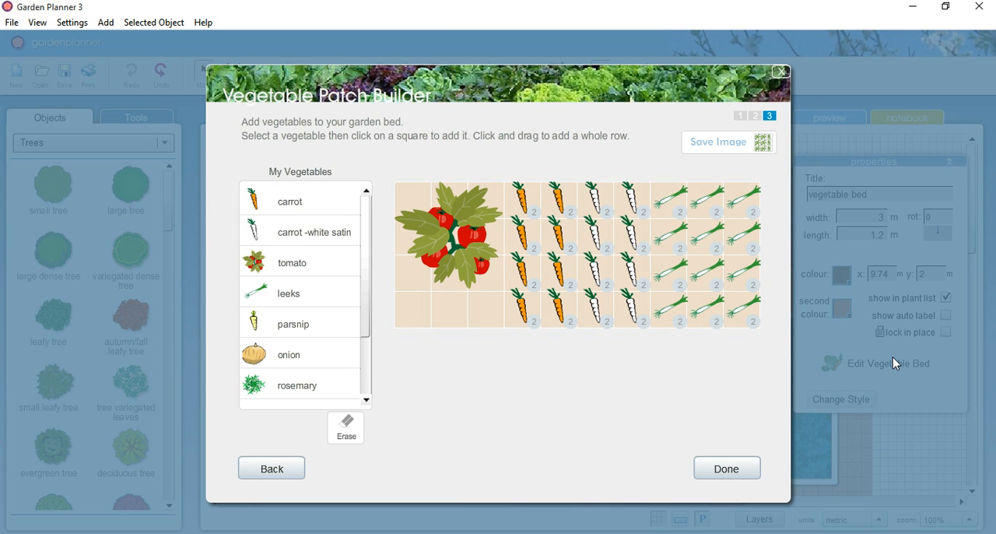
click(726, 147)
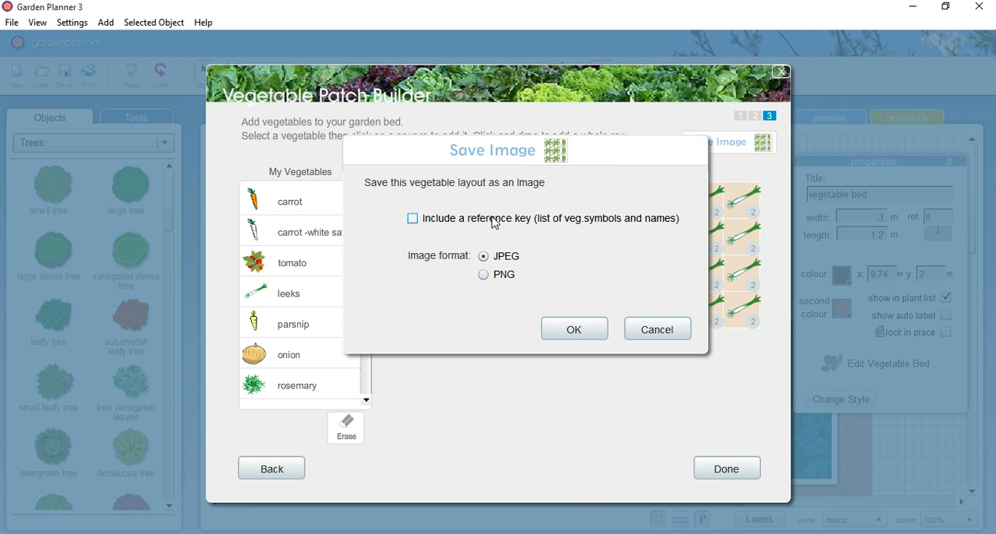
click(662, 334)
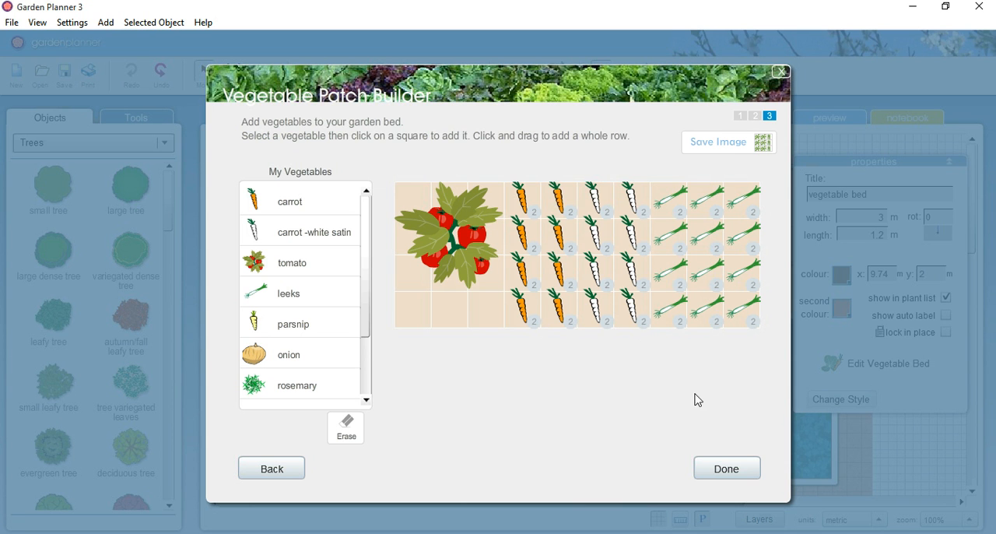
click(727, 468)
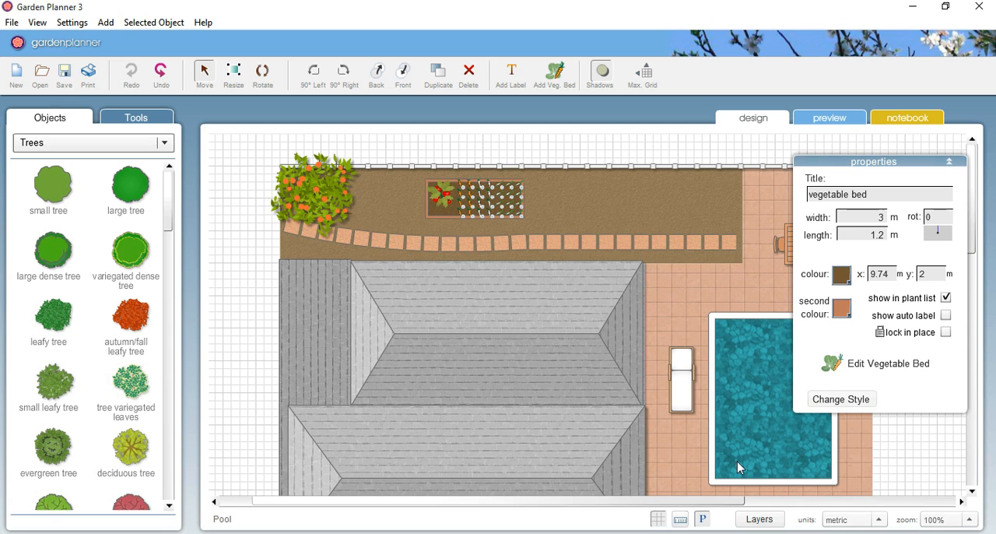
click(788, 148)
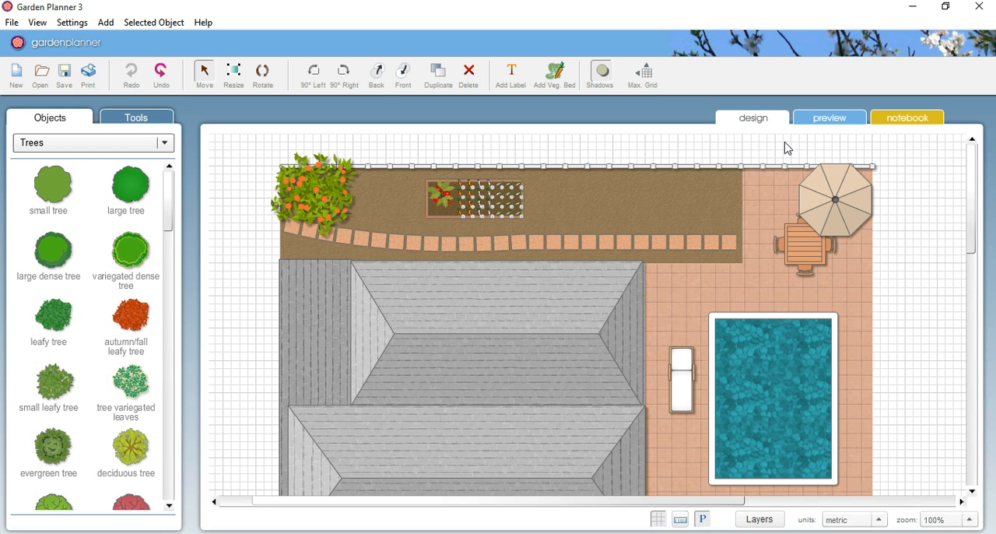
Step: Start another vegetable bed with the existing My Vegetables list, set its size to 2.4m x 1.2m, and proceed to the planting layout
click(556, 77)
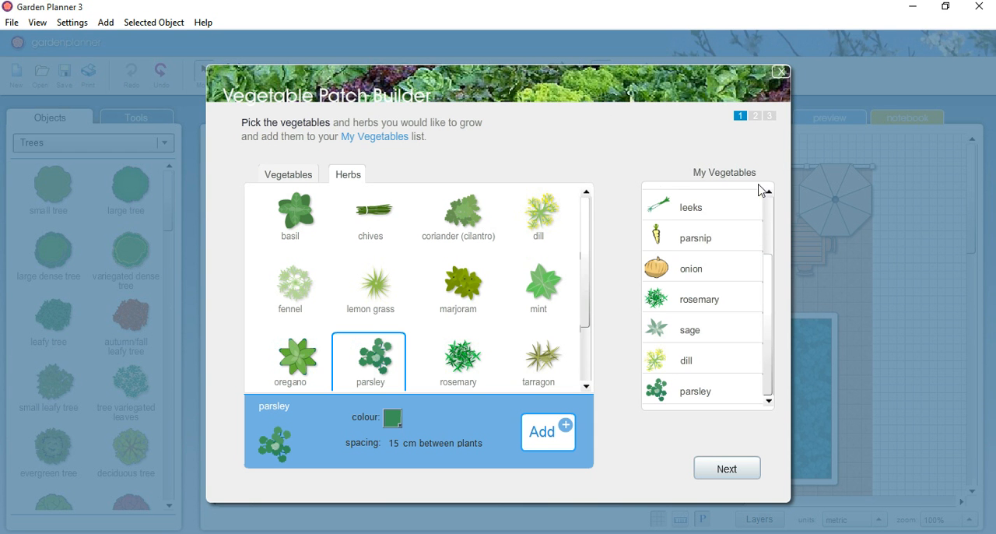
drag(769, 296, 780, 225)
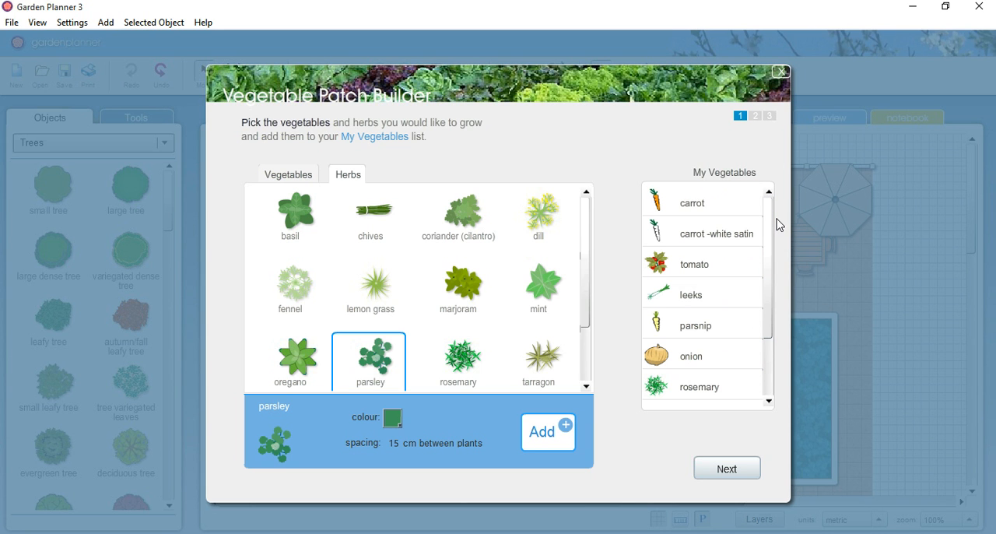
mouse_move(769, 234)
mouse_down()
mouse_move(769, 322)
mouse_move(776, 224)
mouse_up()
click(724, 470)
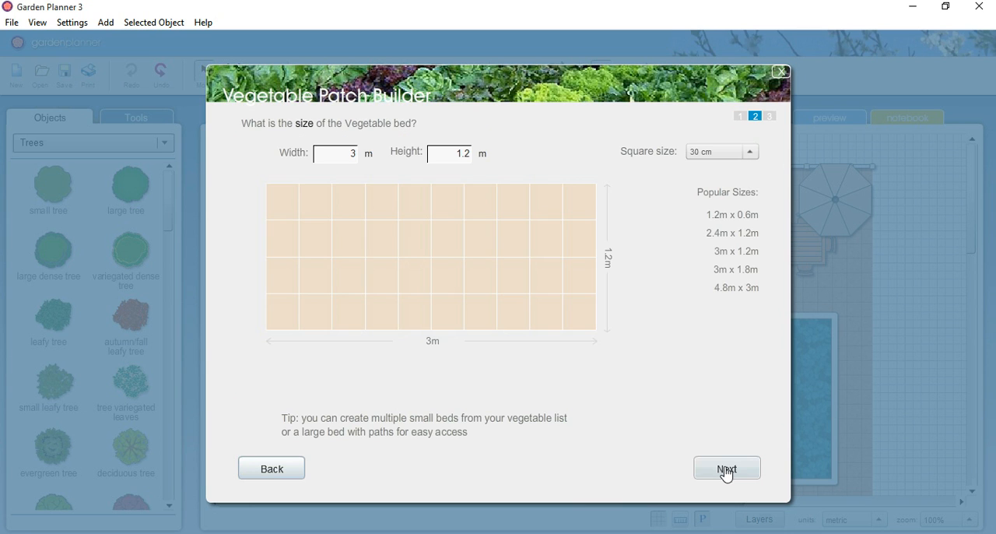
click(733, 233)
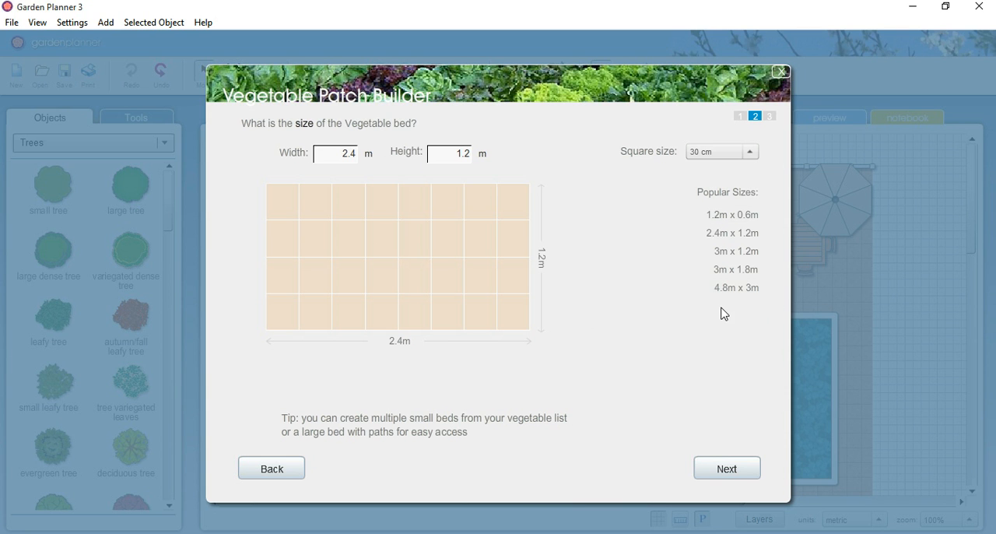
click(729, 470)
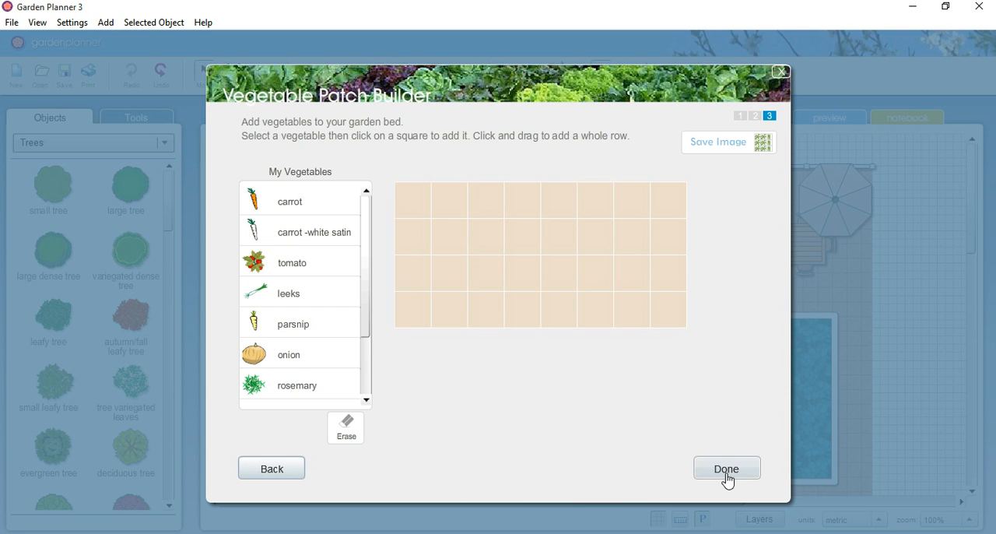
Step: Plant two rosemary plants in the new bed's first two columns and two sage plants in the next two columns
scroll(316, 326, down, 3)
click(405, 210)
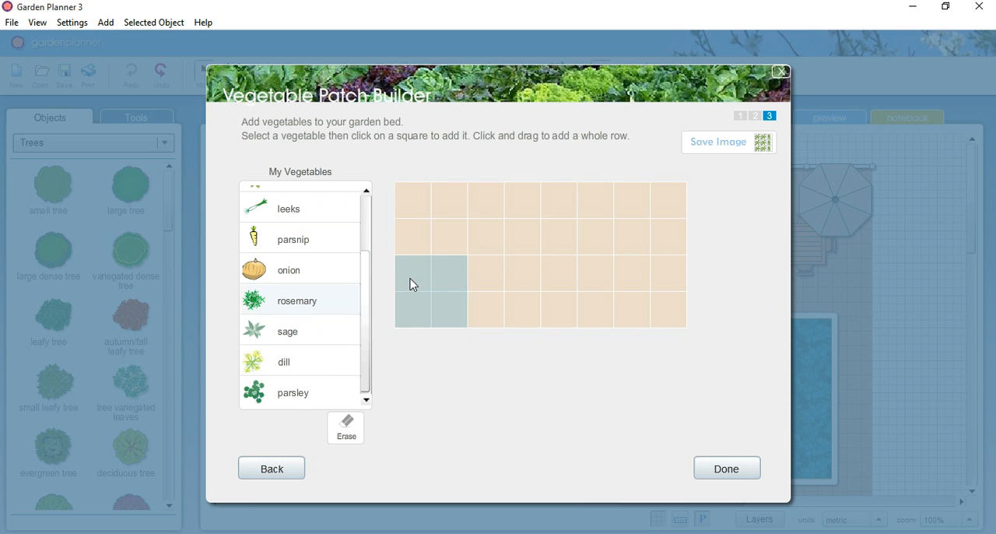
click(419, 209)
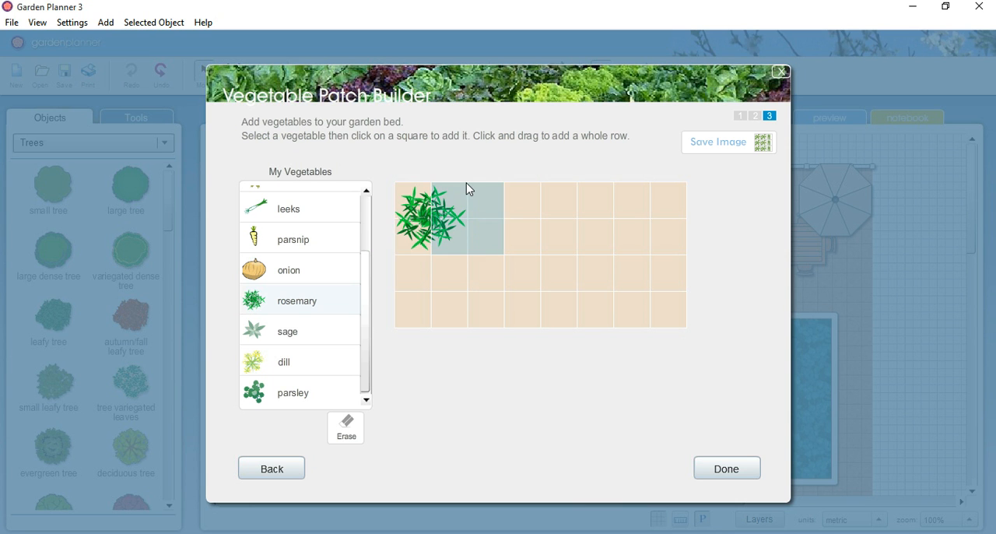
click(412, 278)
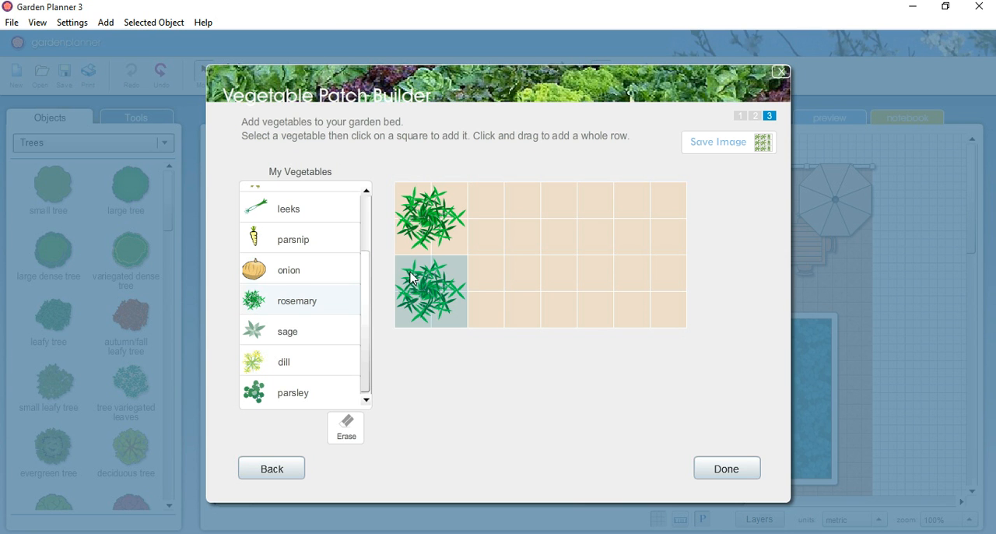
click(314, 333)
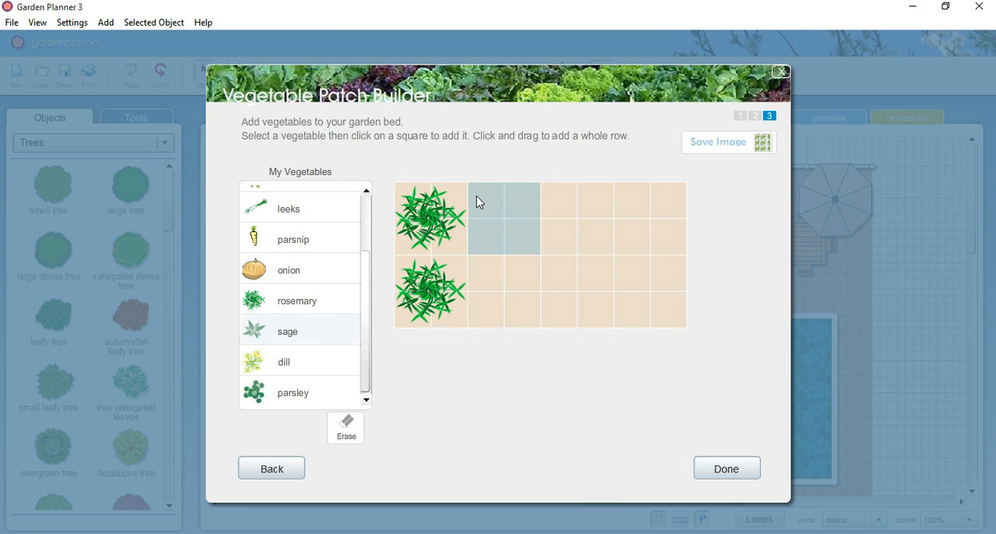
click(480, 203)
click(483, 285)
Step: Fill the bed's fifth and sixth columns with dill and its last two with parsley, and finish the layout
click(327, 365)
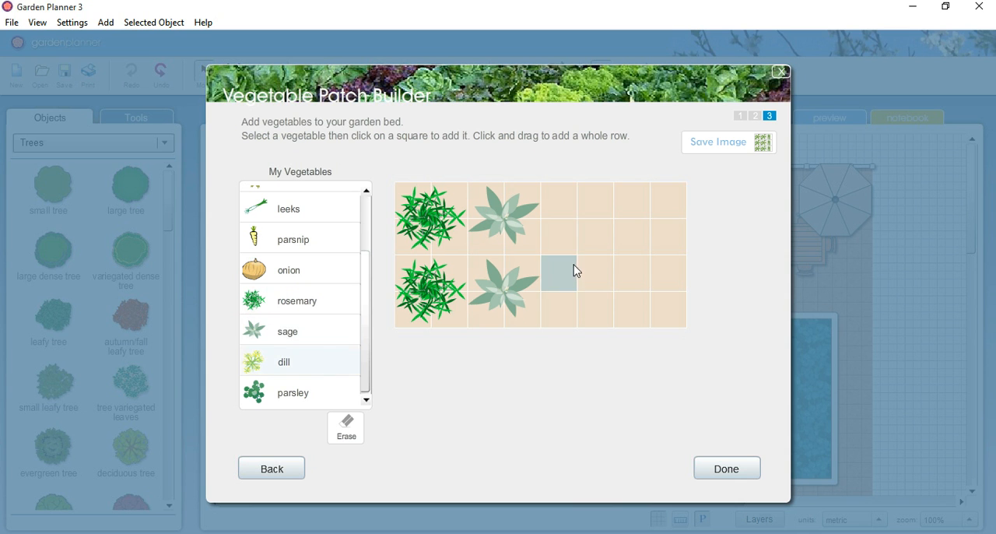
mouse_move(560, 200)
mouse_down()
mouse_move(559, 302)
mouse_move(586, 300)
mouse_move(596, 210)
mouse_up()
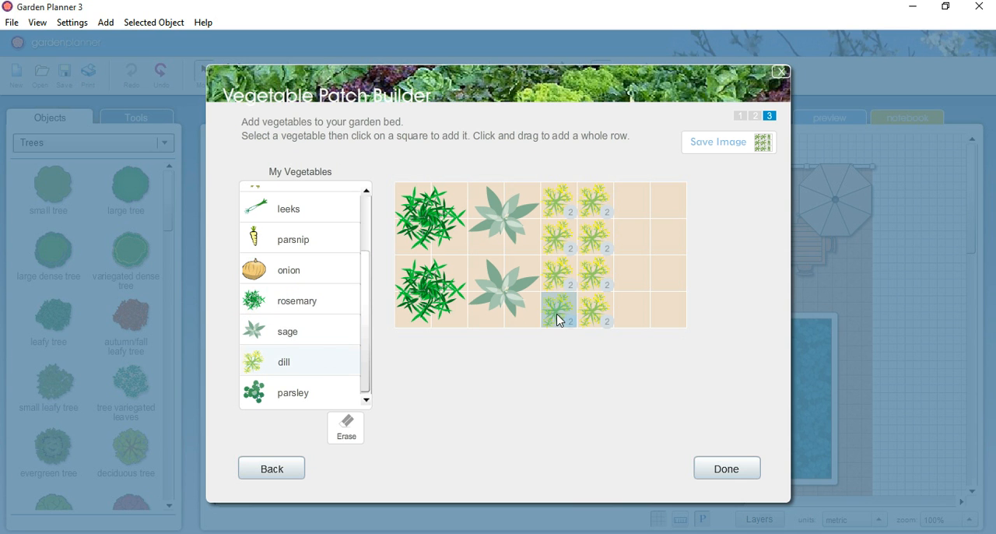
click(305, 390)
mouse_move(627, 207)
mouse_down()
mouse_move(635, 300)
mouse_move(656, 309)
mouse_move(668, 201)
mouse_up()
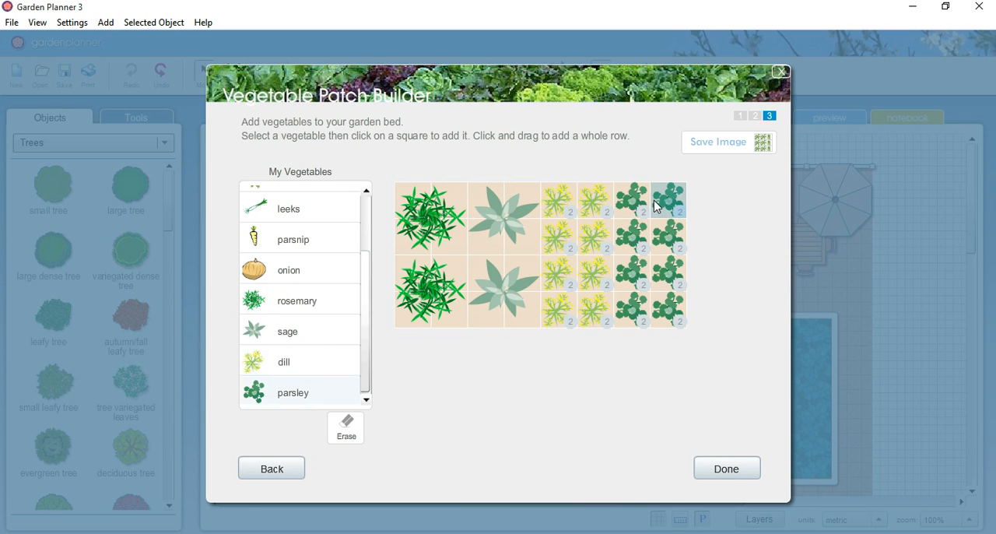
click(727, 468)
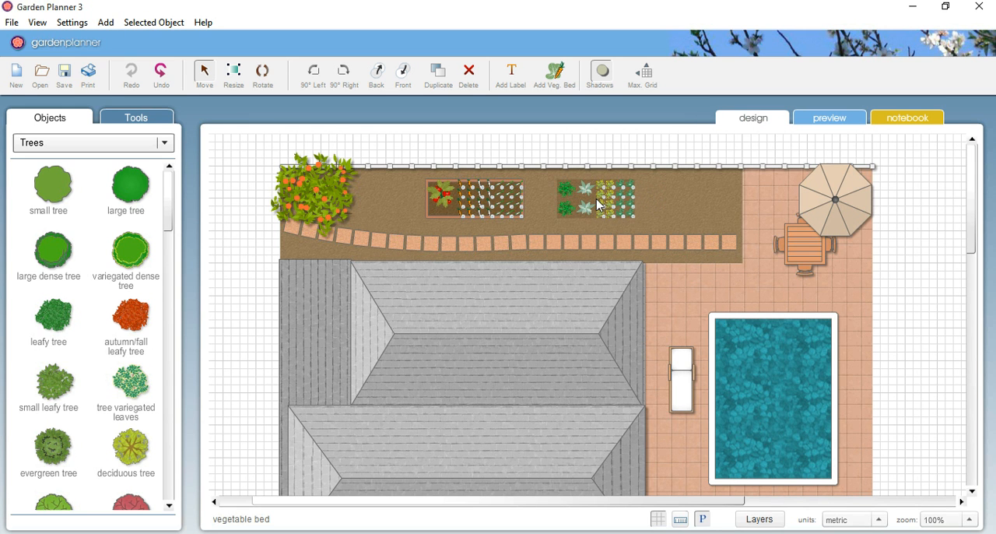
Step: Give the herb bed on the soil strip the bordered brown soil style with a terracotta brown second colour, and deselect it
click(591, 206)
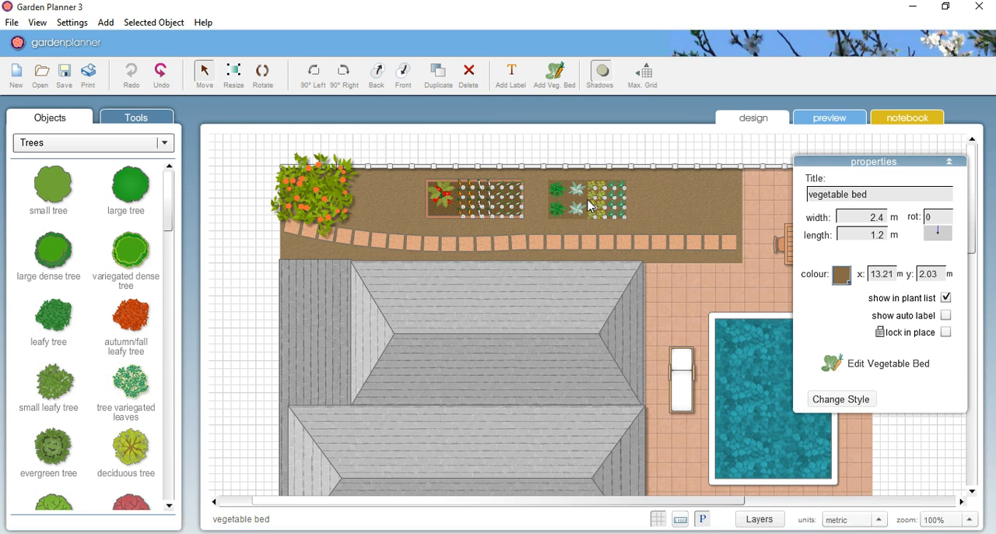
click(870, 401)
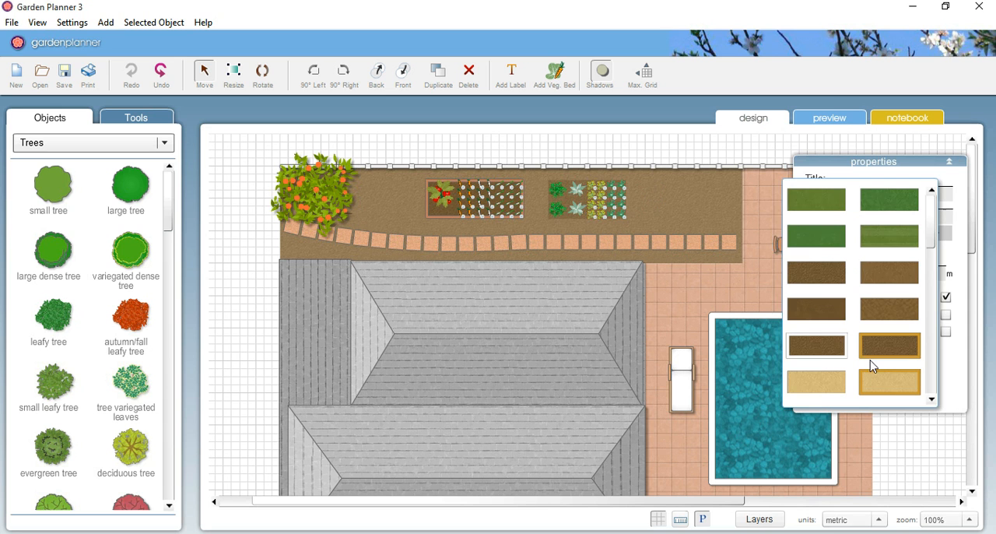
click(821, 354)
click(844, 311)
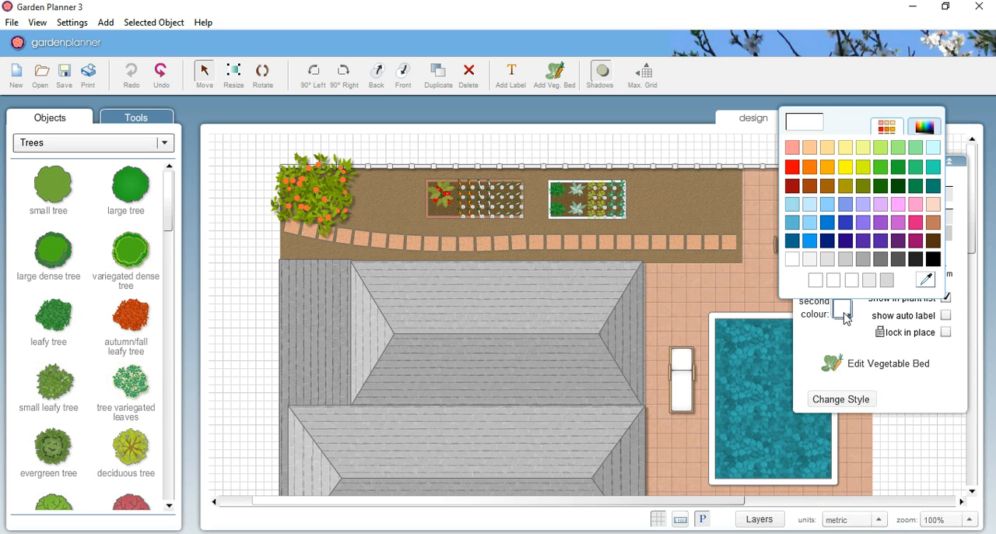
click(937, 226)
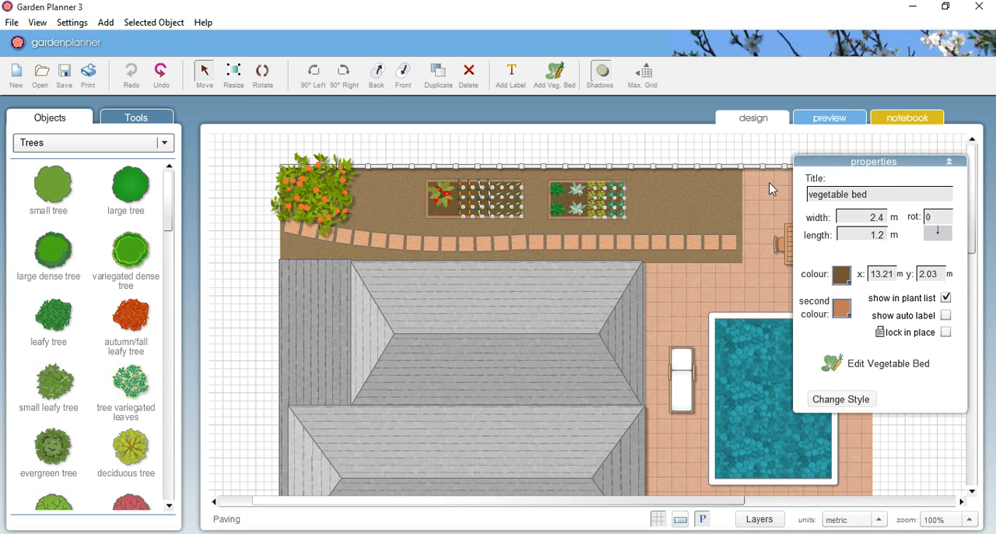
click(730, 151)
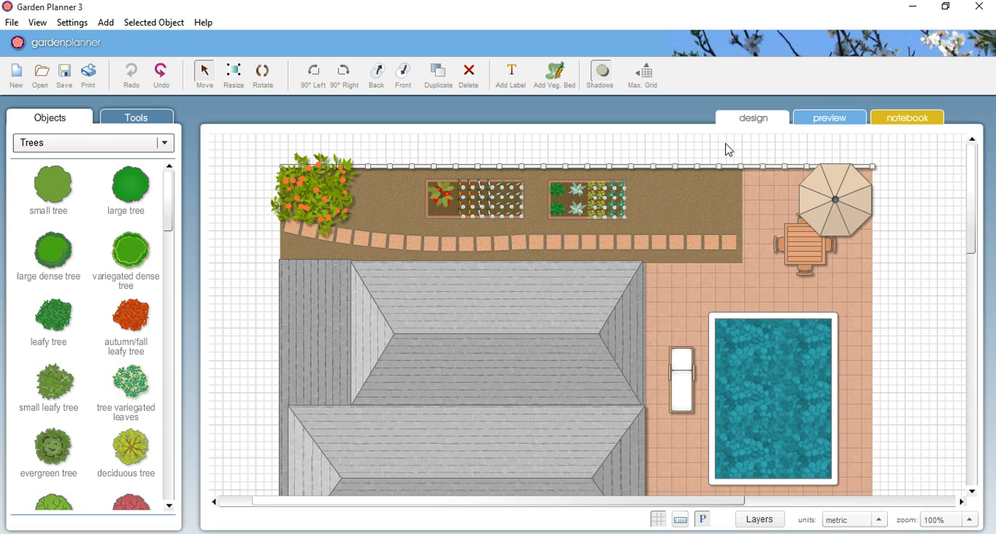
Step: Reopen the tomato, carrot and leek bed for editing, set its width to 3.6 m, and return to its planting layout
click(468, 199)
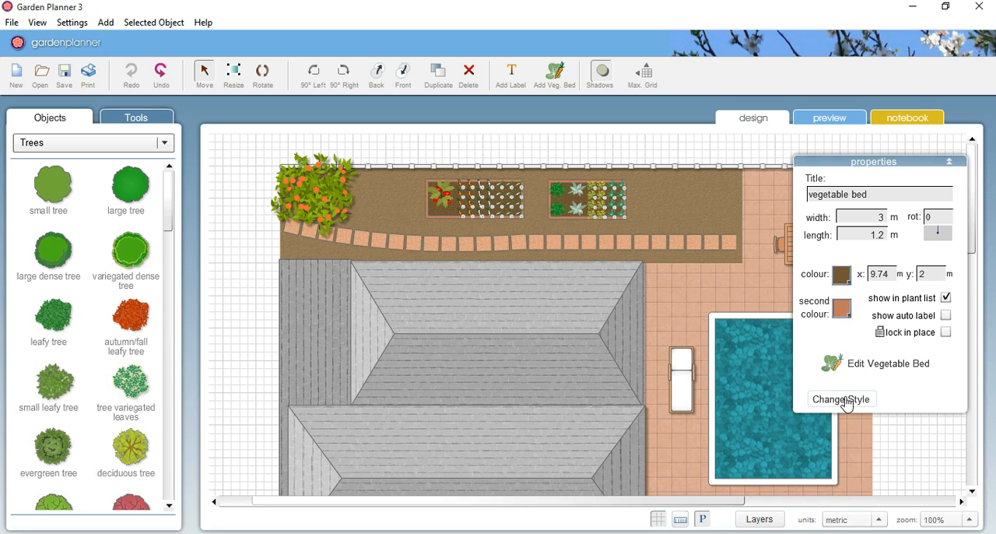
click(922, 375)
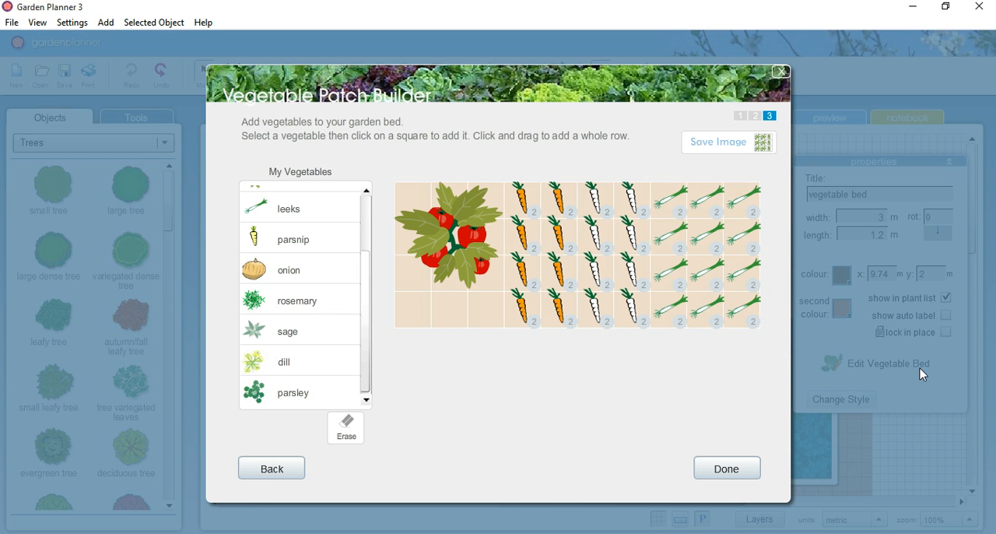
click(297, 482)
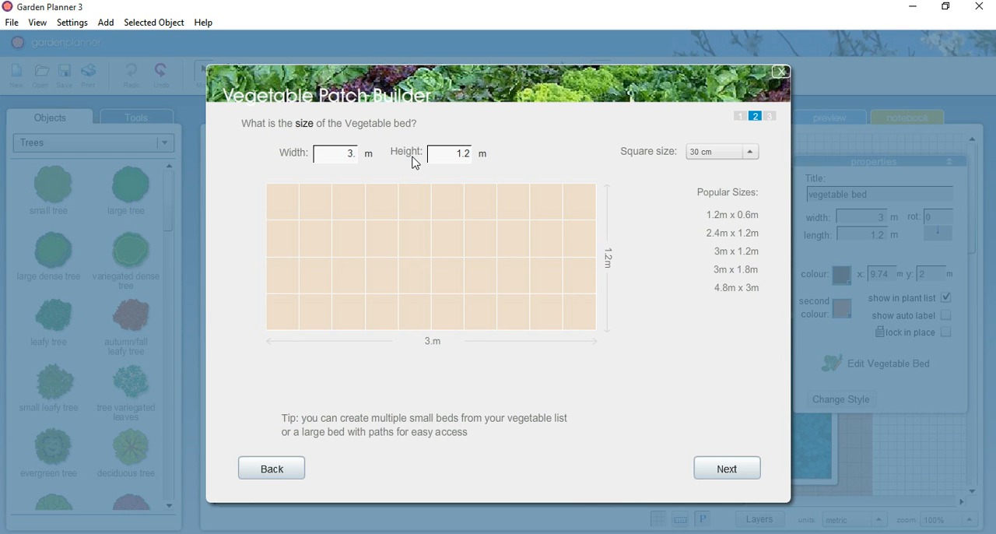
text(.6)
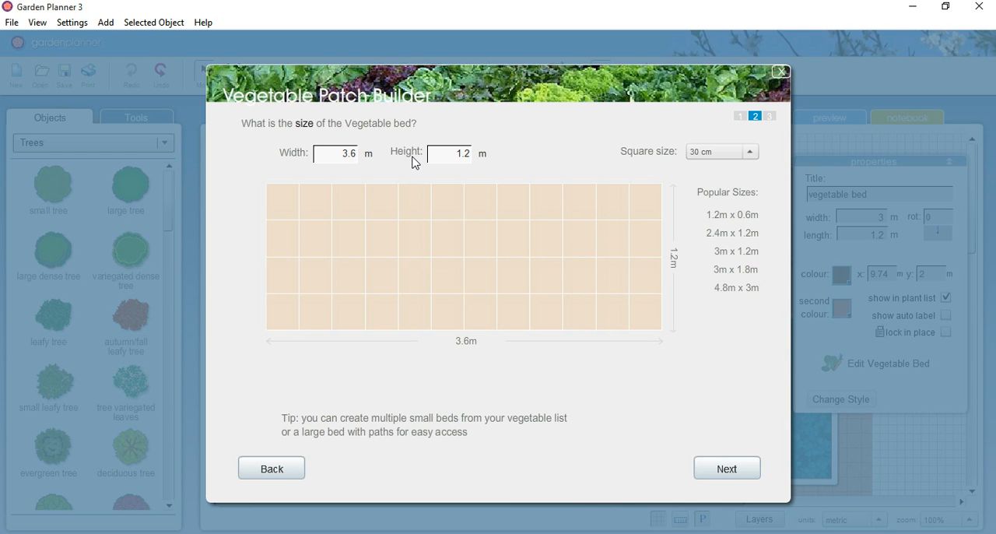
click(720, 468)
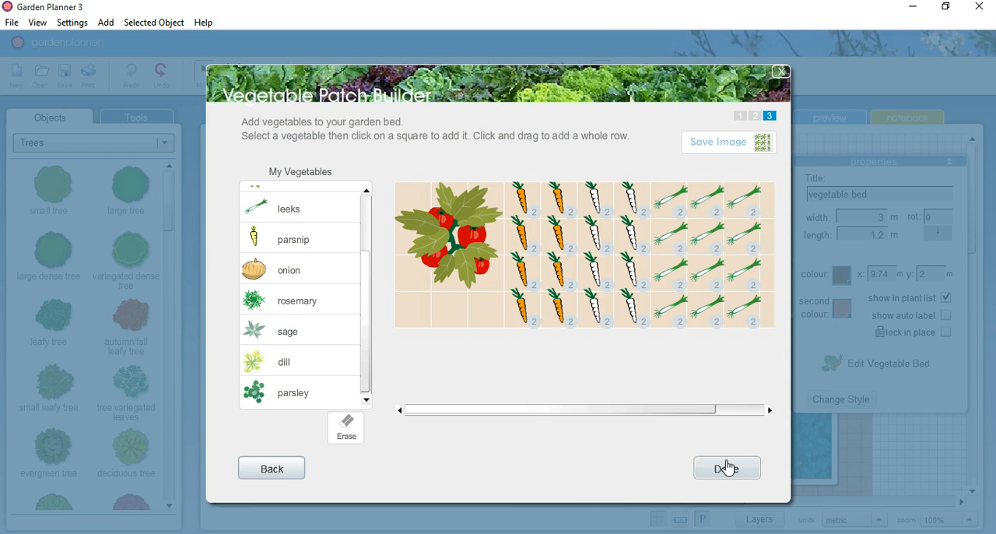
Step: Fill the two empty end columns of the widened bed with onions, finish the edit, and deselect the bed
click(752, 412)
click(298, 284)
mouse_move(720, 200)
mouse_down()
mouse_move(733, 311)
mouse_move(746, 315)
mouse_move(755, 198)
mouse_up()
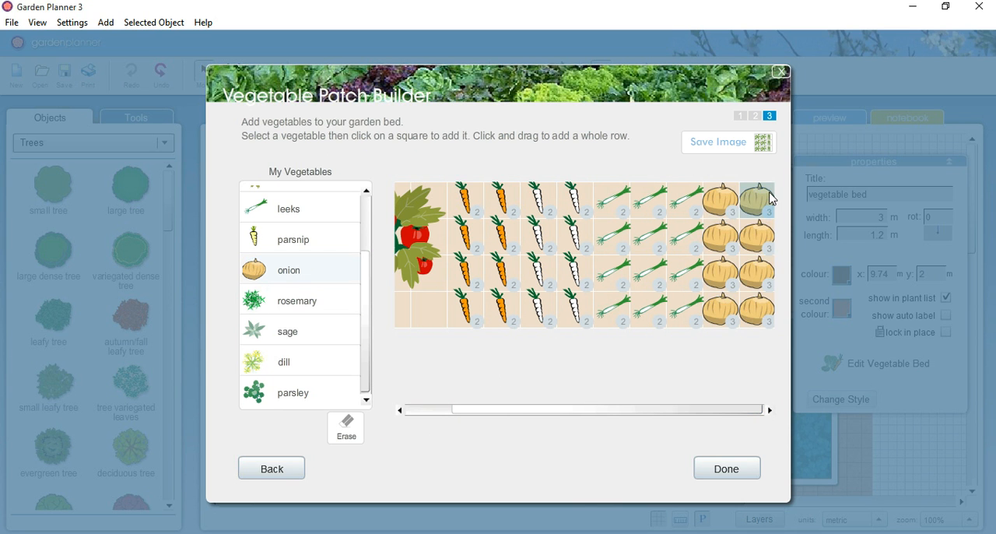
click(728, 470)
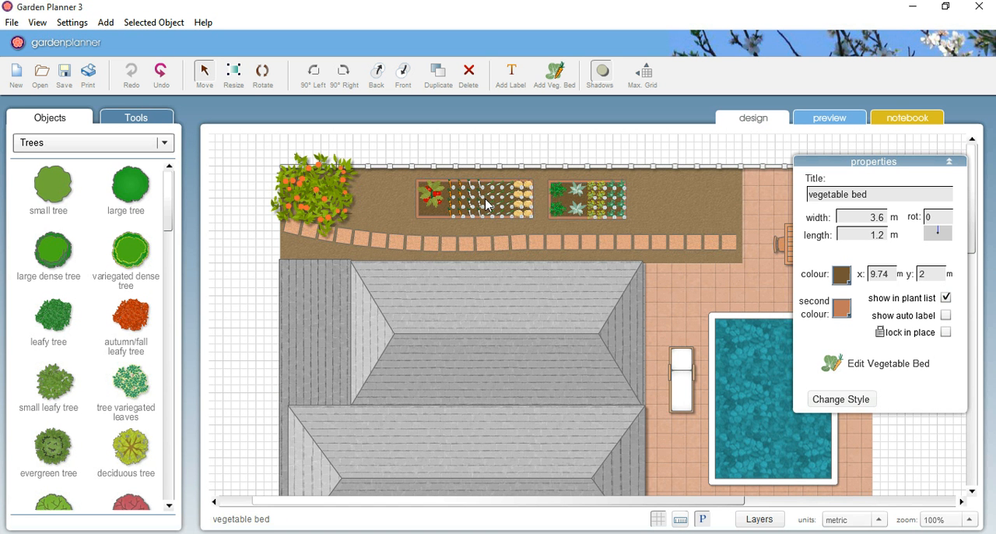
click(531, 155)
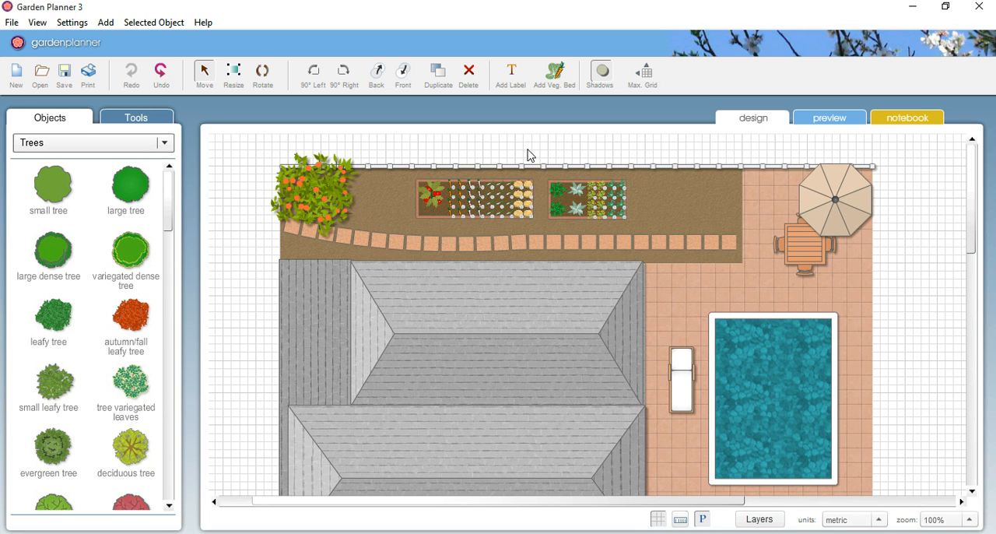
Step: Check the plan preview and the notebook's list of vegetables and herbs in beds, and return to the design view
click(848, 124)
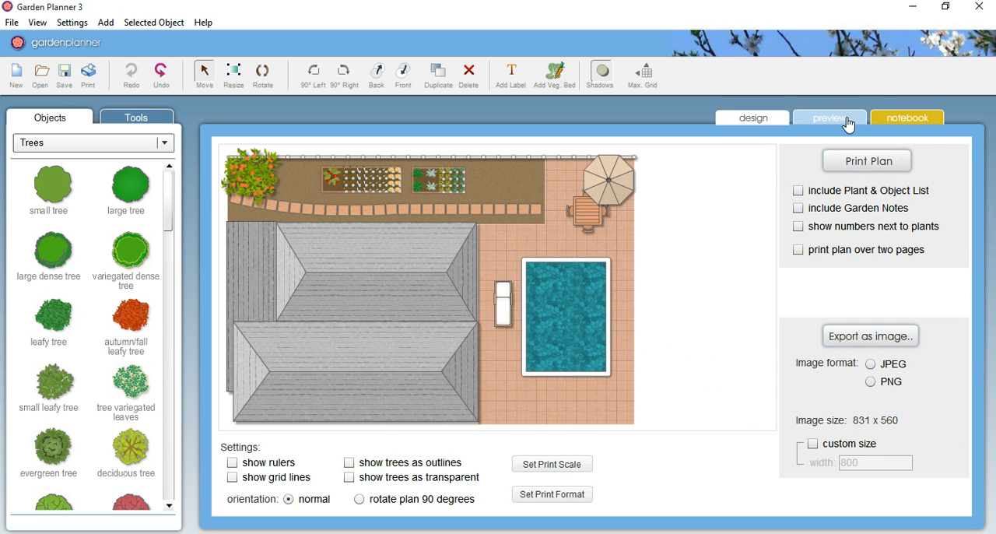
click(901, 125)
drag(967, 220, 965, 411)
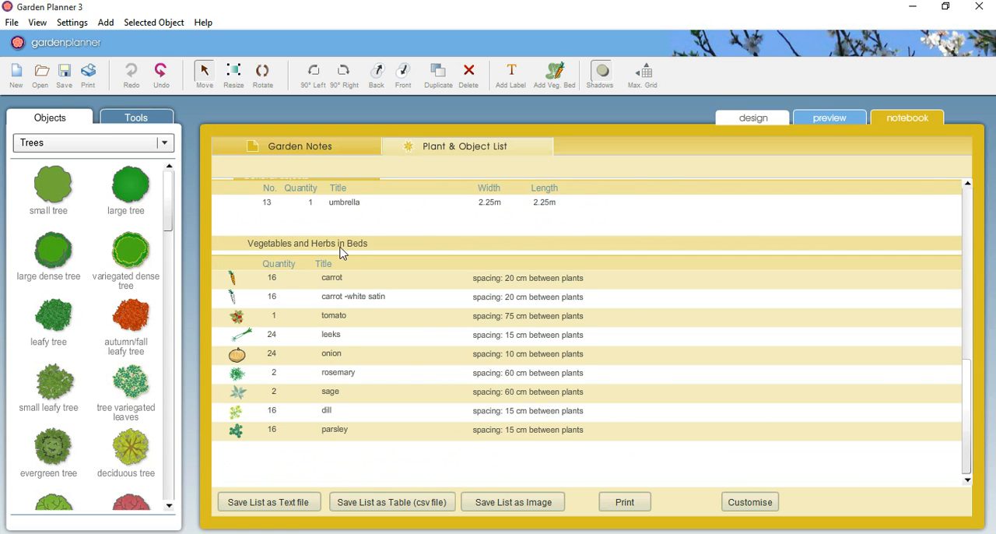
click(755, 120)
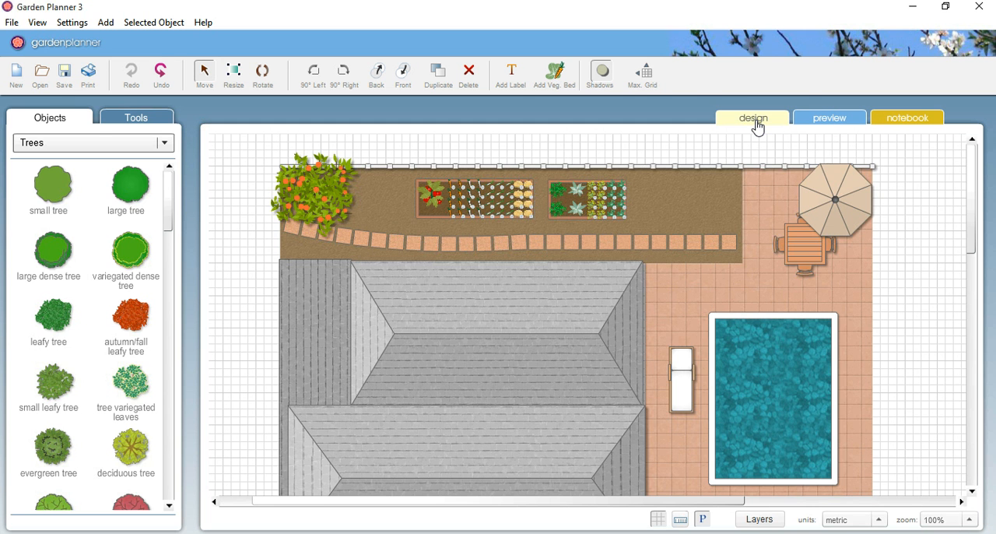